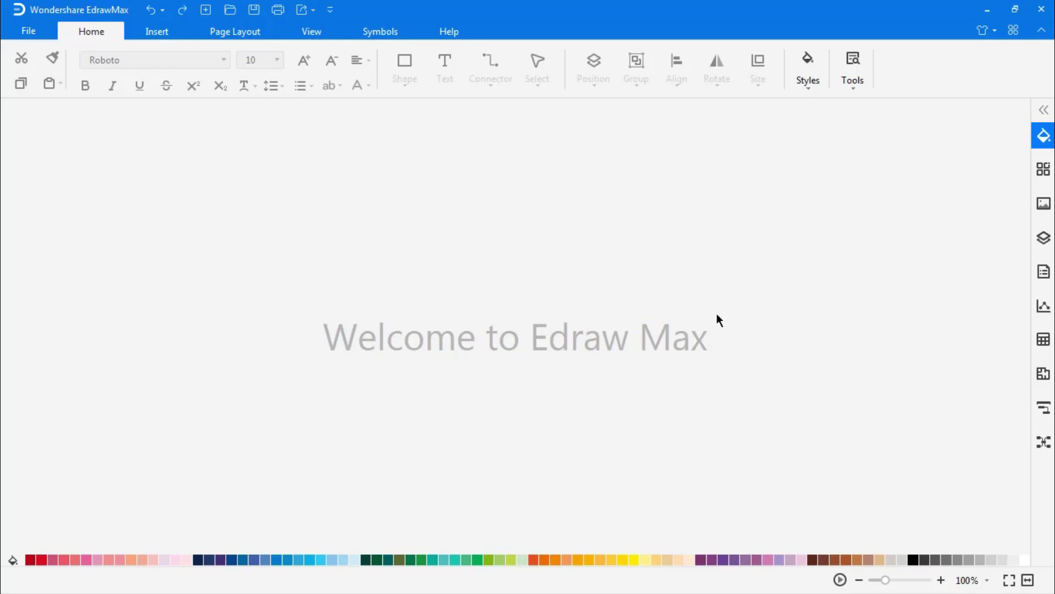
Create a new blank drawing from the Basic Flowchart template in the Flowchart category
{"action": "left_click", "coordinate": [27, 28]}
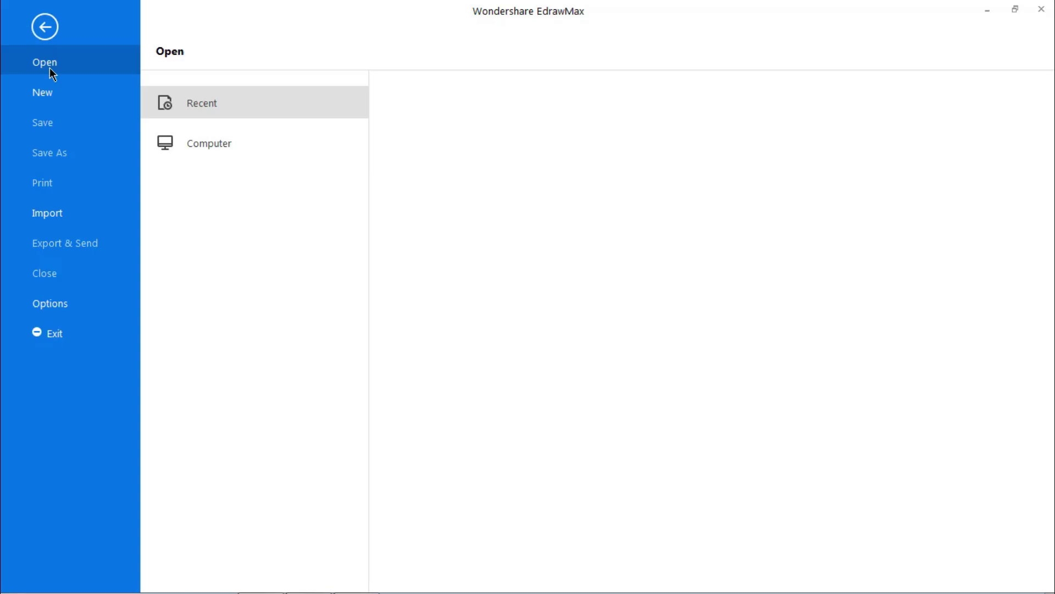
{"action": "left_click", "coordinate": [50, 94]}
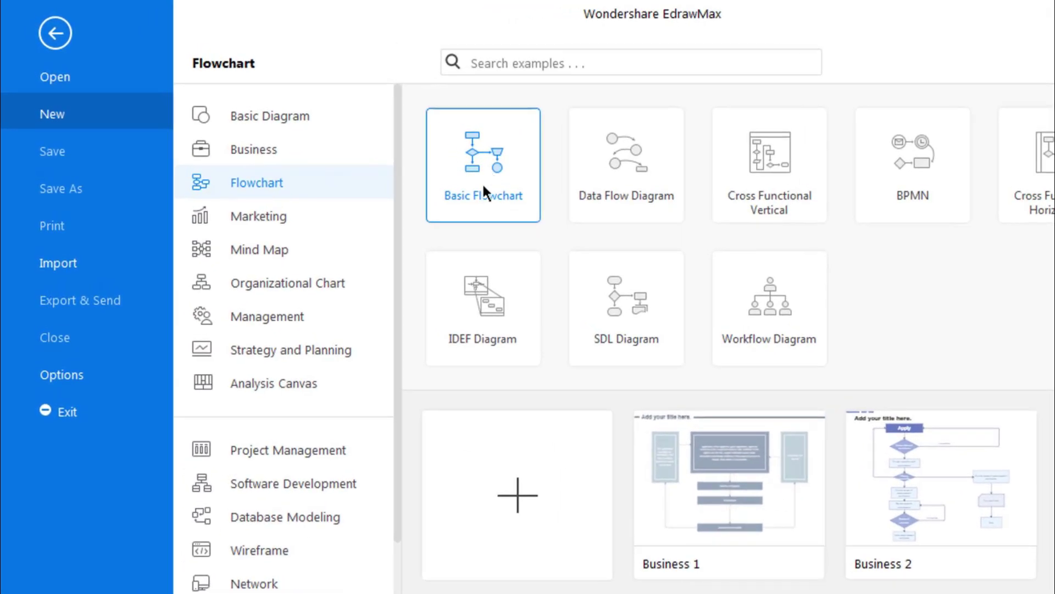
{"action": "left_click", "coordinate": [496, 181]}
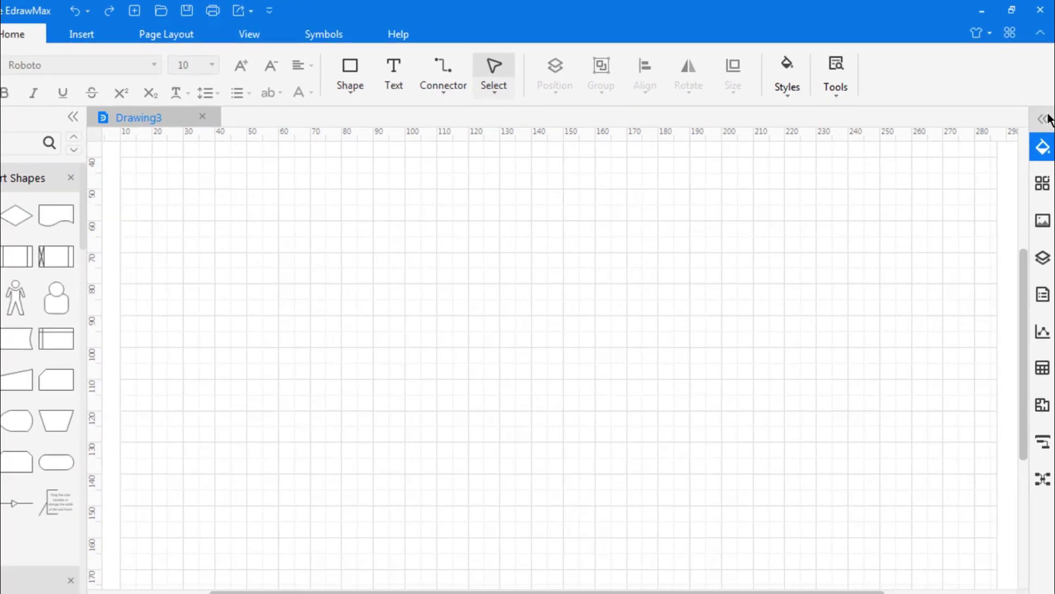
{"action": "left_click", "coordinate": [1045, 119]}
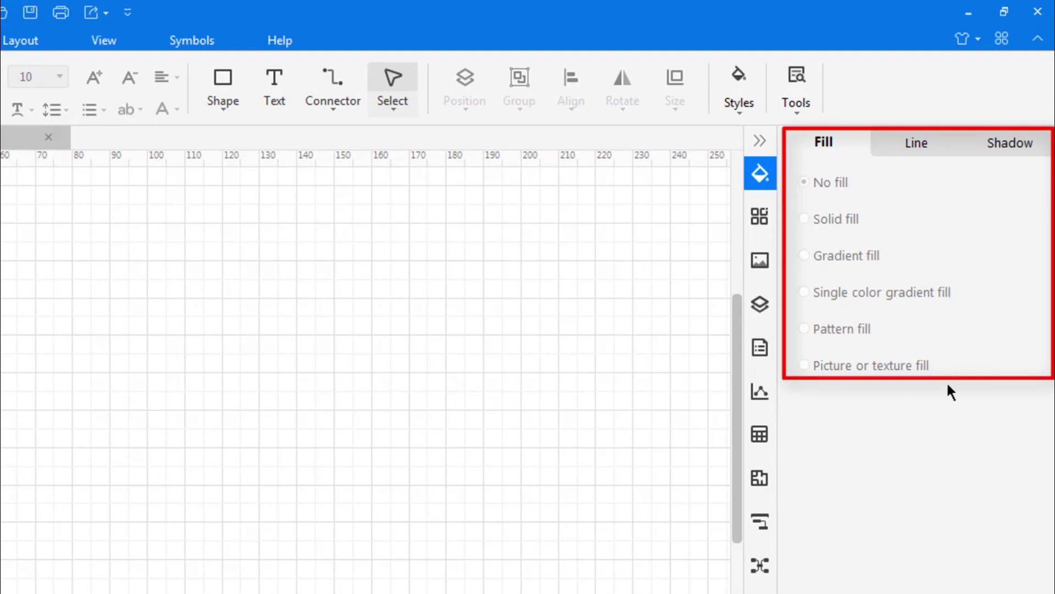
{"action": "left_click", "coordinate": [763, 140]}
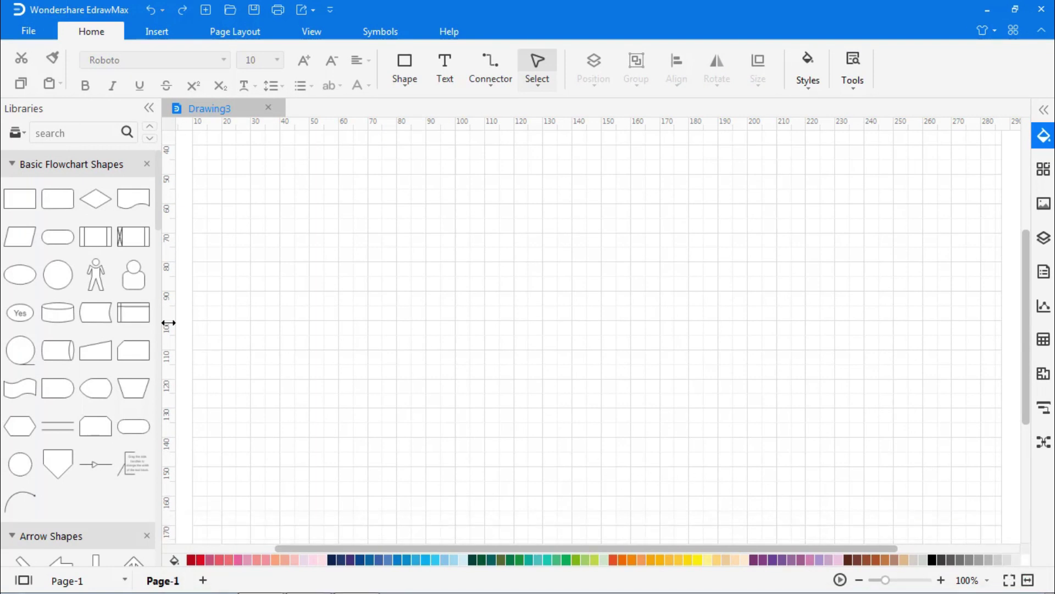
Place a terminator near the page's top-left labelled 'Identify staffing need'
{"action": "left_click_drag", "start_coordinate": [58, 237], "coordinate": [237, 245]}
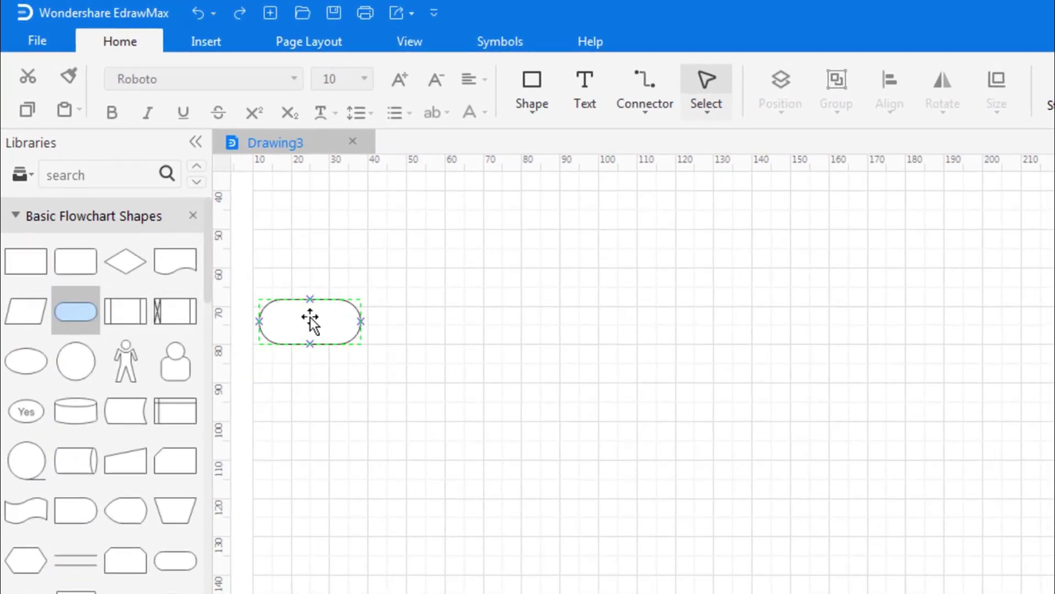
{"action": "left_click_drag", "start_coordinate": [309, 317], "coordinate": [366, 242]}
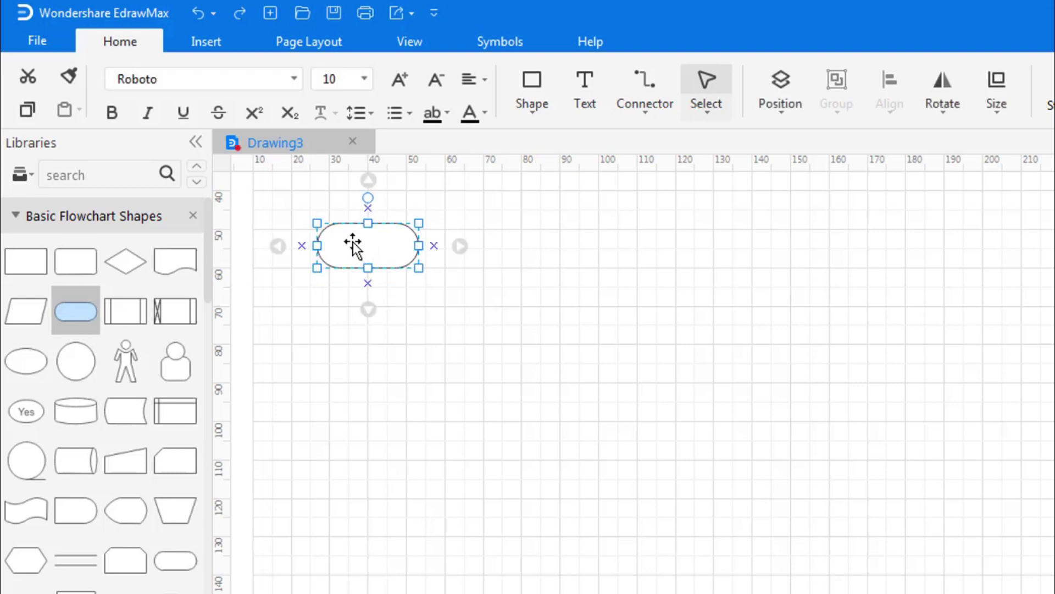
{"action": "double_click", "coordinate": [353, 246]}
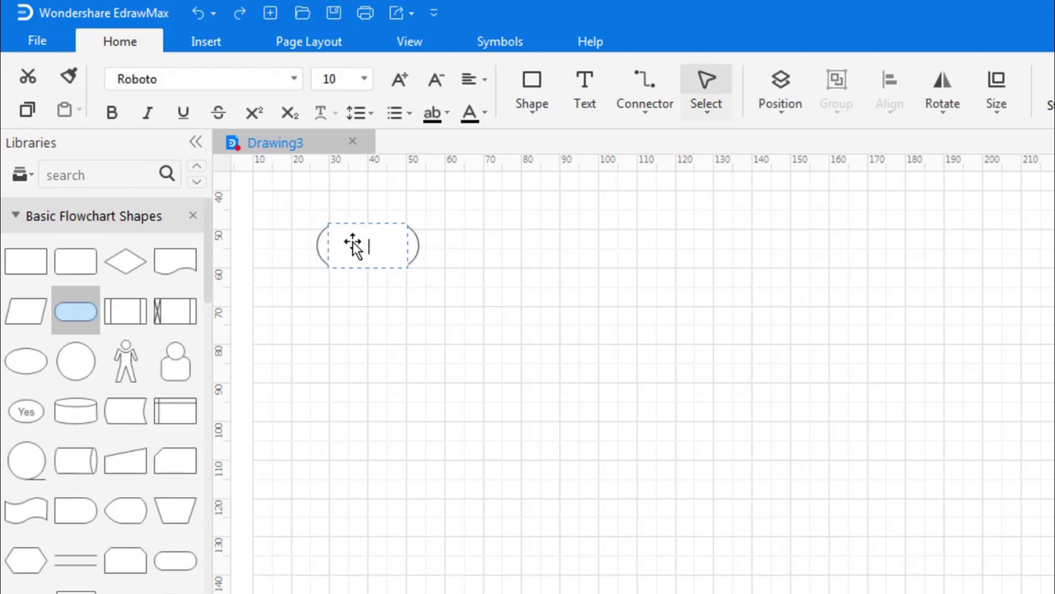
{"action": "type", "text": "Identify staff"}
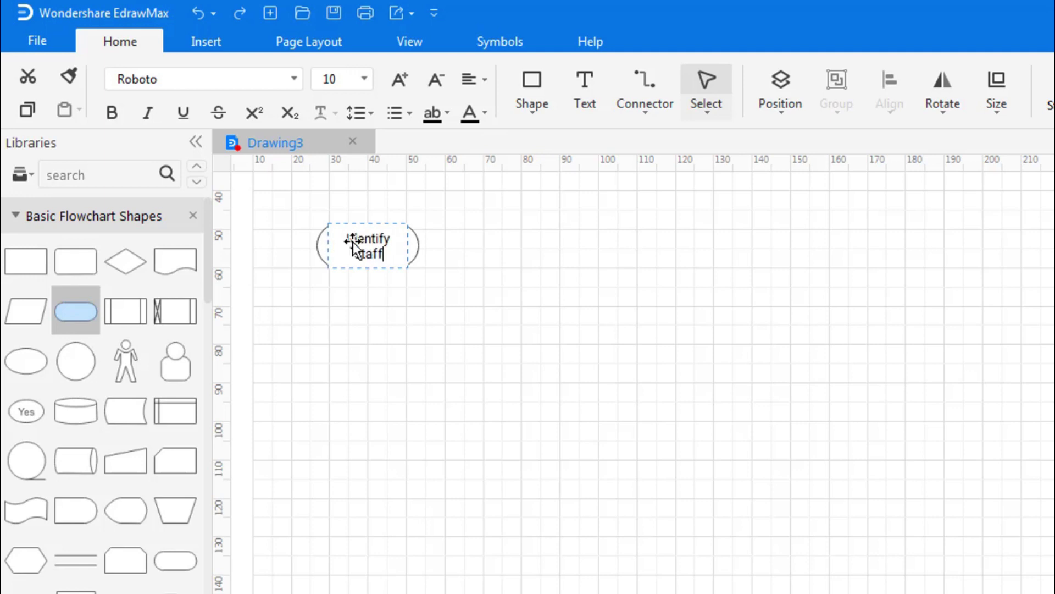
{"action": "type", "text": "ing need"}
{"action": "left_click", "coordinate": [456, 253]}
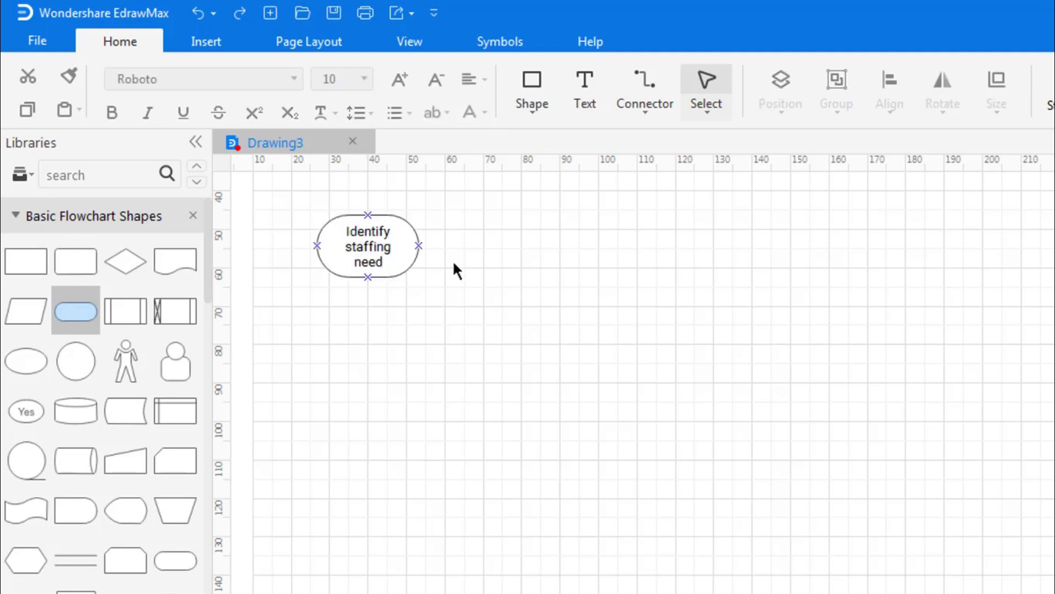
Add a connected rectangle below it reading 'Write up job description'
{"action": "mouse_move", "coordinate": [402, 268]}
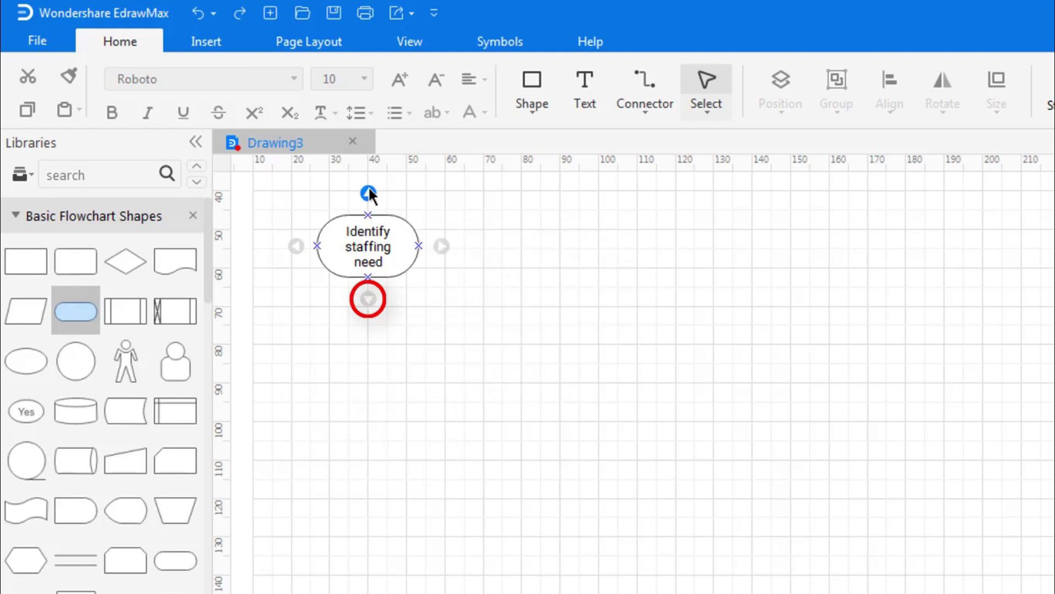
{"action": "mouse_move", "coordinate": [368, 190]}
{"action": "mouse_move", "coordinate": [368, 301]}
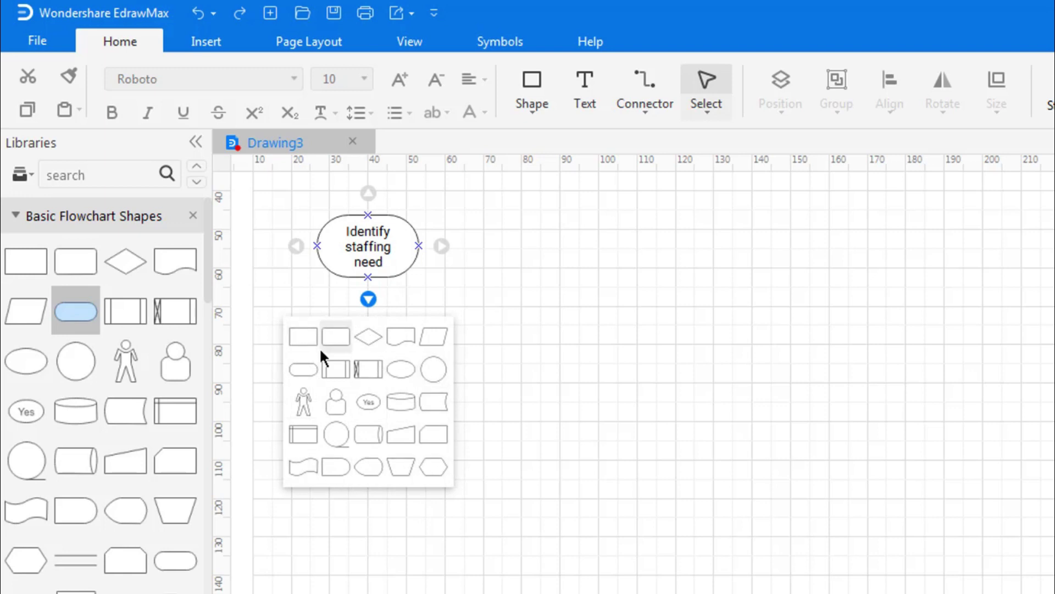
{"action": "left_click", "coordinate": [331, 336]}
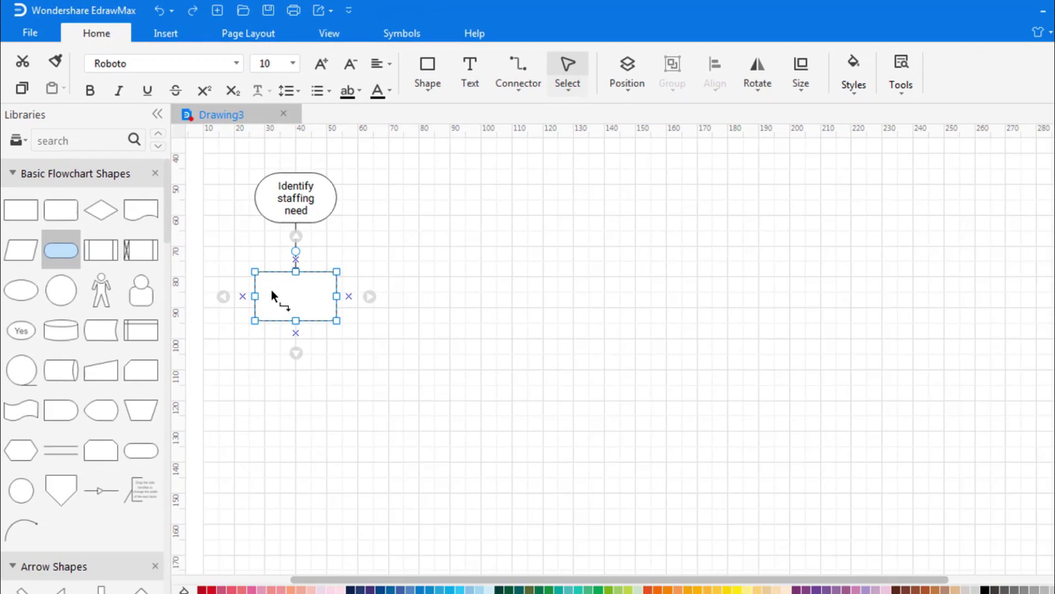
{"action": "double_click", "coordinate": [338, 365]}
{"action": "type", "text": "Write u"}
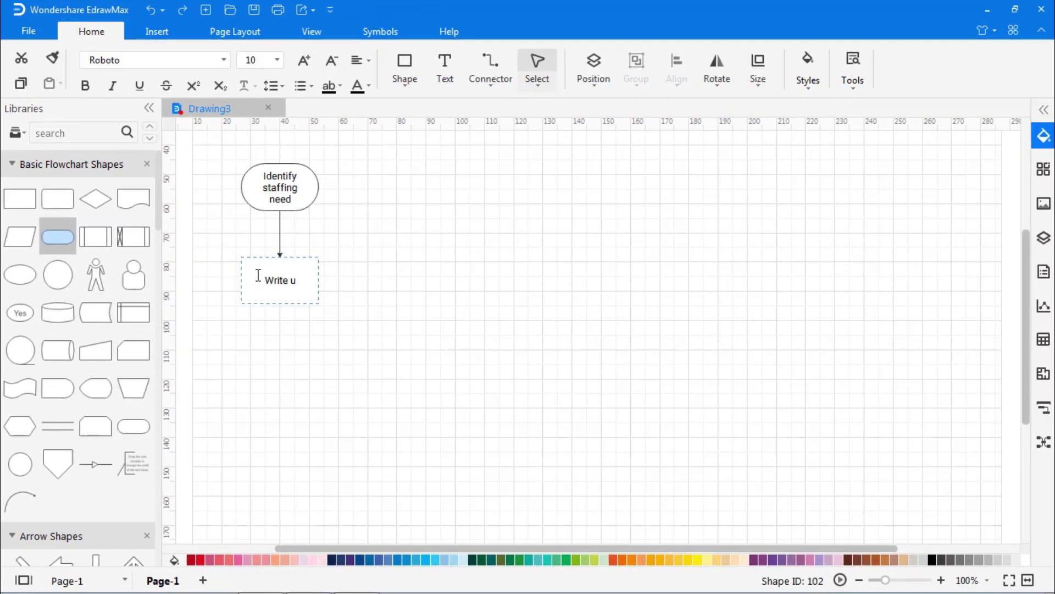
{"action": "type", "text": "p job description"}
{"action": "left_click", "coordinate": [374, 297]}
Add a connected 'Send personal request form to HR' box, plus another box below it
{"action": "left_click", "coordinate": [299, 301]}
{"action": "left_click", "coordinate": [263, 367]}
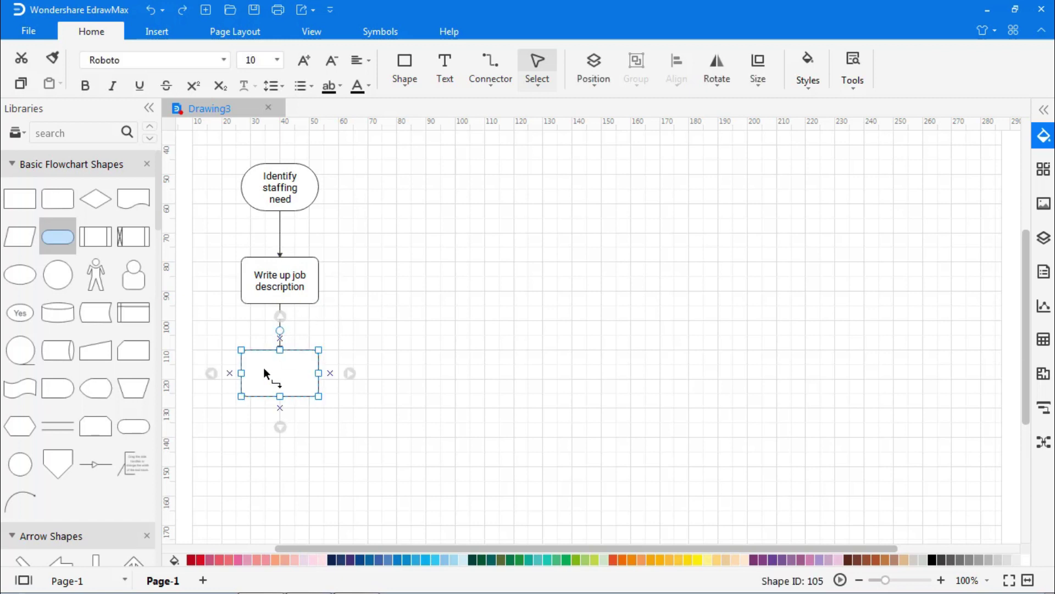
{"action": "double_click", "coordinate": [263, 368]}
{"action": "type", "text": "Send personal re"}
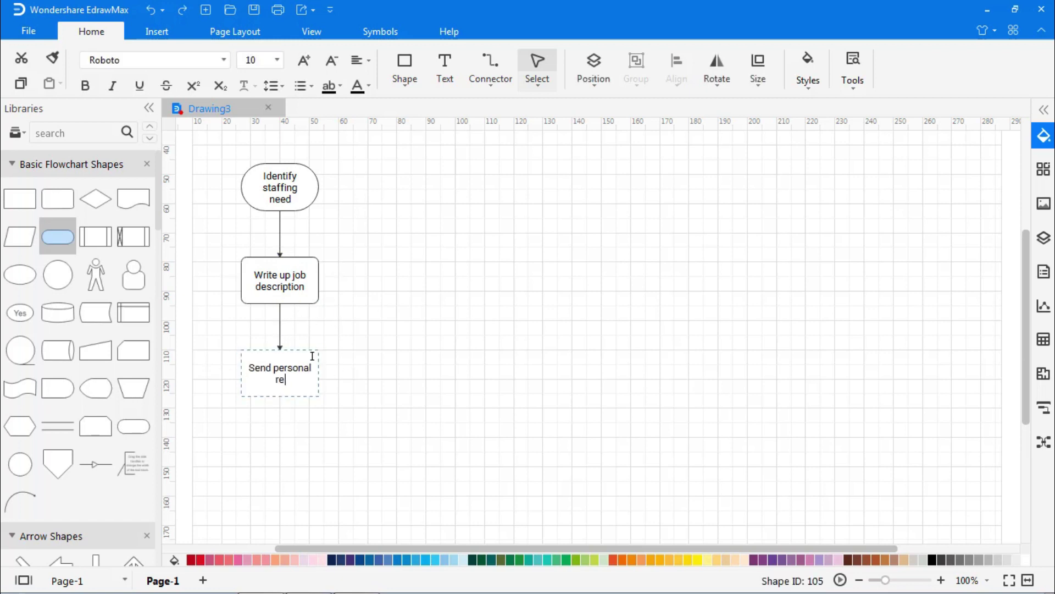
{"action": "type", "text": "quest form to HR"}
{"action": "left_click", "coordinate": [289, 404]}
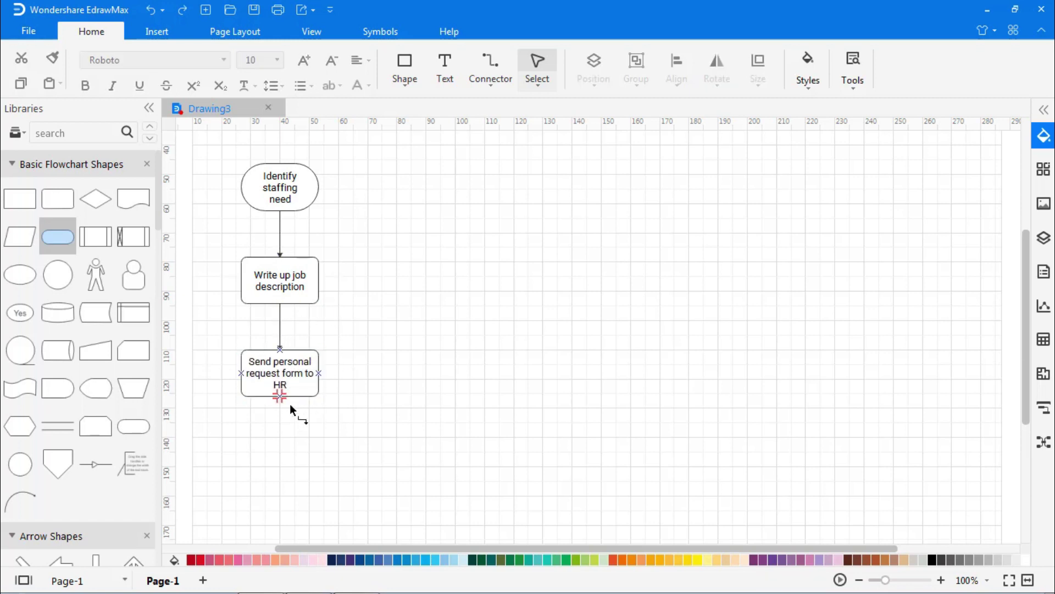
{"action": "left_click", "coordinate": [280, 413]}
Label the new box 'Determine classification'
{"action": "double_click", "coordinate": [259, 462]}
{"action": "type", "text": "Deter"}
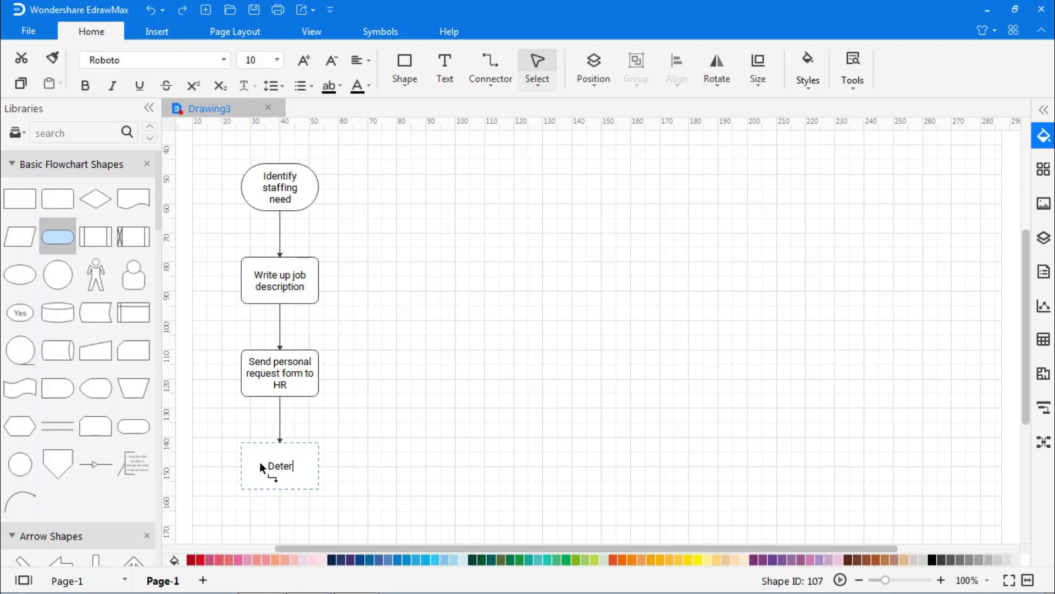
{"action": "type", "text": "mine classification"}
{"action": "left_click", "coordinate": [455, 465]}
{"action": "scroll", "coordinate": [455, 467], "scroll_direction": "down", "scroll_amount": 3}
Add a connected decision diamond below reading 'Regular Hire'
{"action": "mouse_move", "coordinate": [279, 441]}
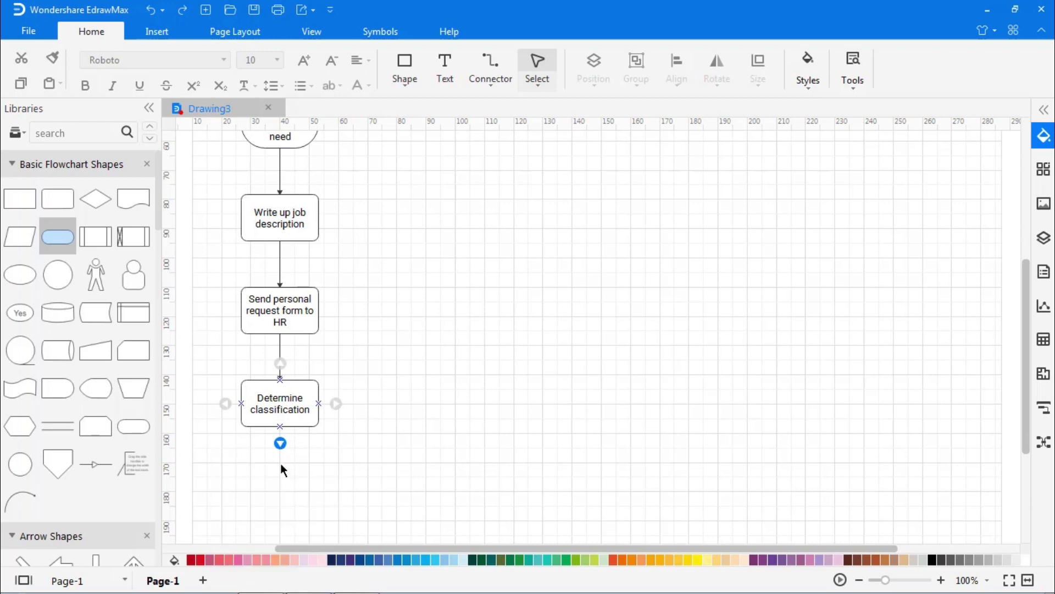
{"action": "left_click", "coordinate": [280, 465]}
{"action": "double_click", "coordinate": [272, 497]}
{"action": "type", "text": "Regular"}
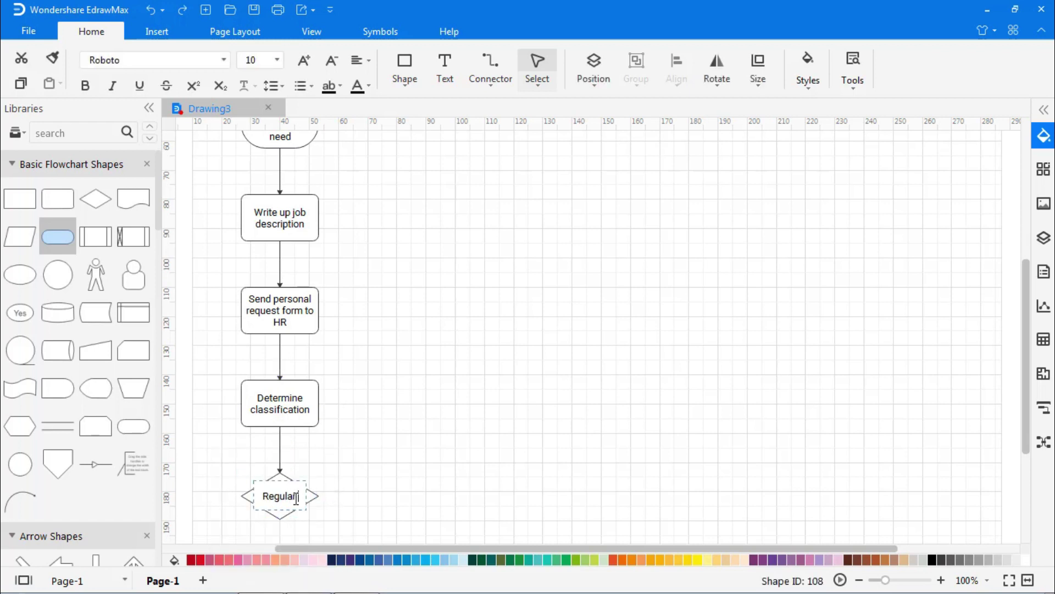
{"action": "type", "text": " Hire"}
{"action": "left_click", "coordinate": [393, 467]}
Add a connected terminator below the diamond labelled 'Temp hiring process'
{"action": "scroll", "coordinate": [385, 464], "scroll_direction": "down", "scroll_amount": 4}
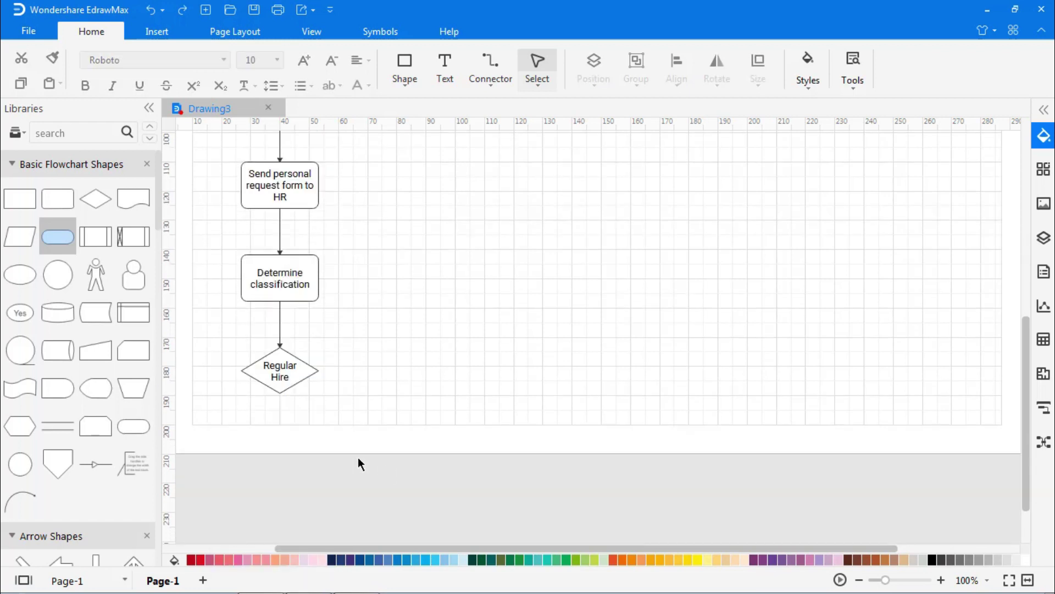
{"action": "mouse_move", "coordinate": [280, 411]}
{"action": "left_click", "coordinate": [229, 469]}
{"action": "double_click", "coordinate": [273, 455]}
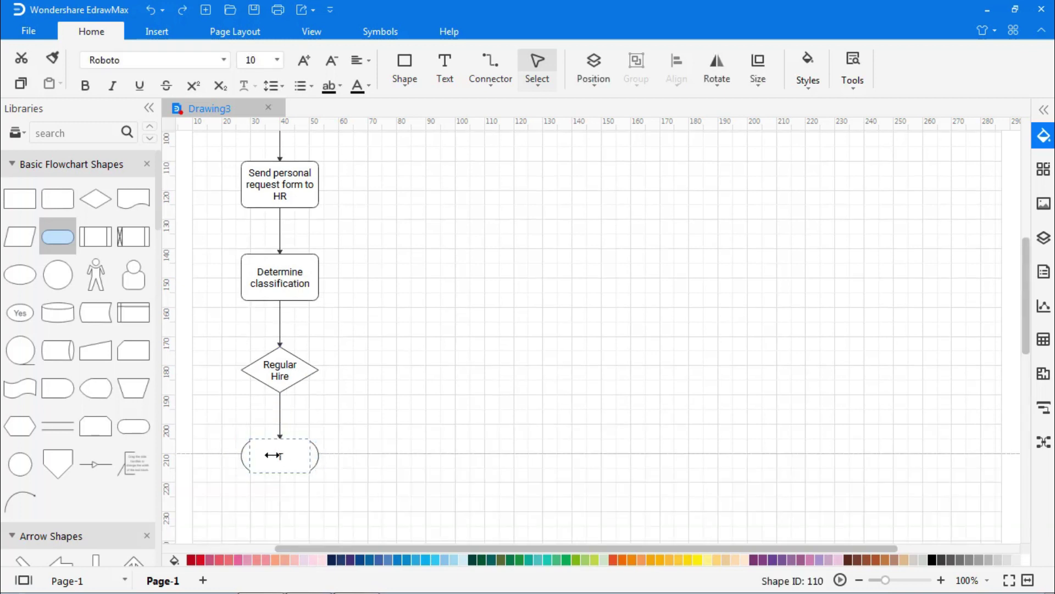
{"action": "type", "text": "Temp hiring process"}
{"action": "left_click", "coordinate": [360, 432]}
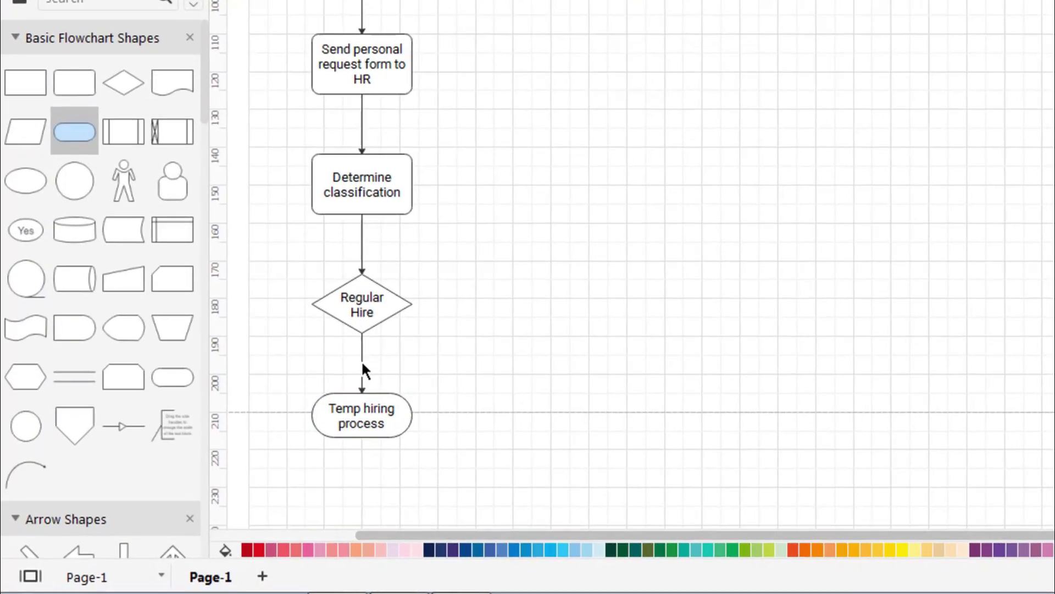
Label the connector from Regular Hire to Temp hiring process 'No'
{"action": "left_click", "coordinate": [279, 416]}
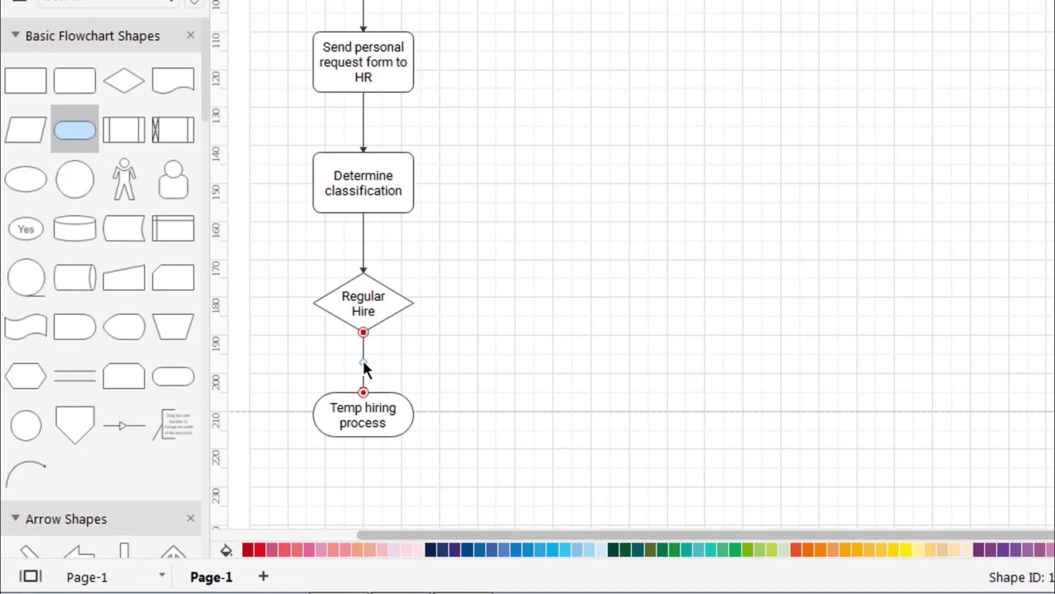
{"action": "double_click", "coordinate": [279, 416]}
{"action": "type", "text": "No"}
{"action": "left_click", "coordinate": [514, 365]}
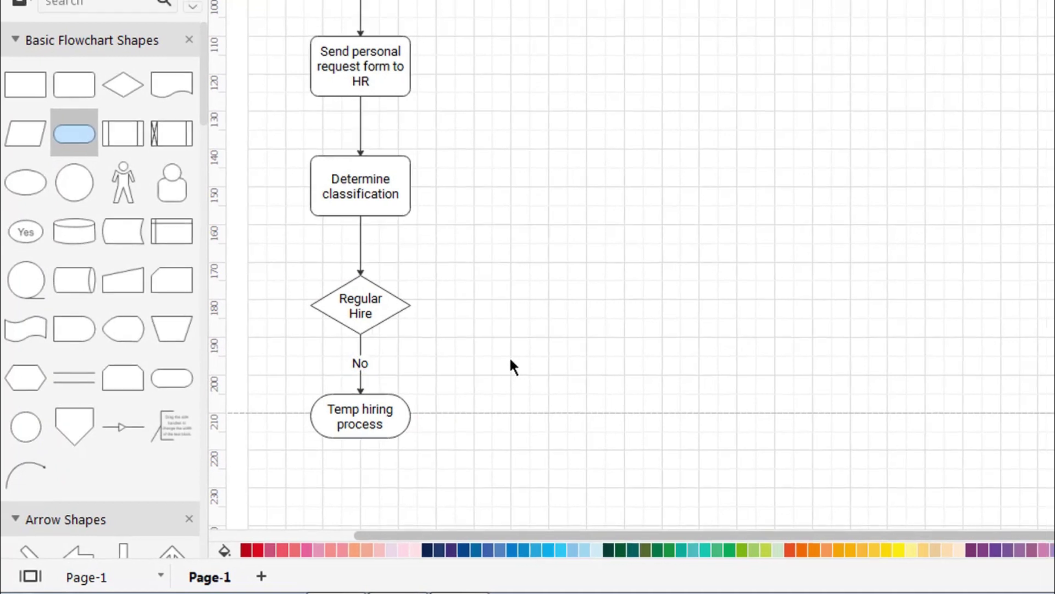
{"action": "scroll", "coordinate": [516, 394], "scroll_direction": "up", "scroll_amount": 3}
Place a rounded rectangle to the right labelled 'Post job internally'
{"action": "left_click_drag", "start_coordinate": [55, 195], "coordinate": [424, 245]}
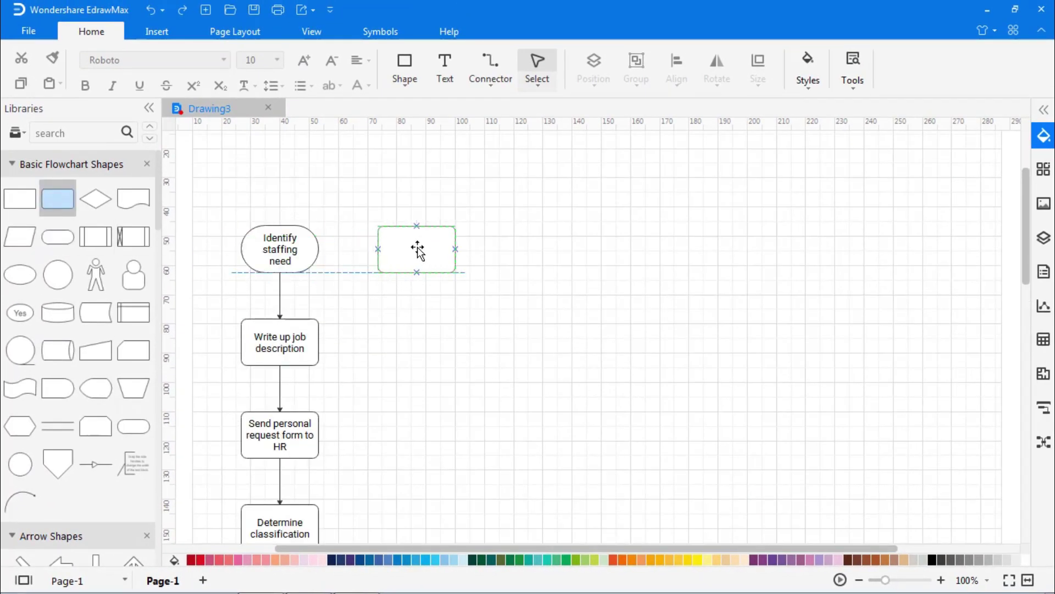
{"action": "double_click", "coordinate": [422, 244]}
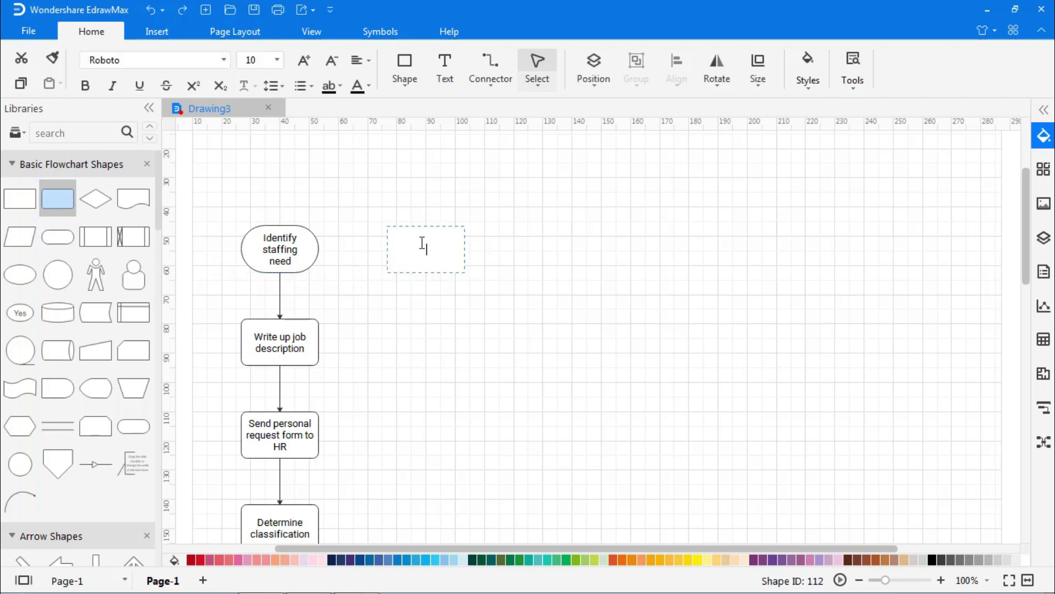
{"action": "type", "text": "Post job internally"}
{"action": "left_click", "coordinate": [490, 305]}
Connect Regular Hire to Post job internally with a 'Yes' label
{"action": "scroll", "coordinate": [549, 274], "scroll_direction": "down", "scroll_amount": 3}
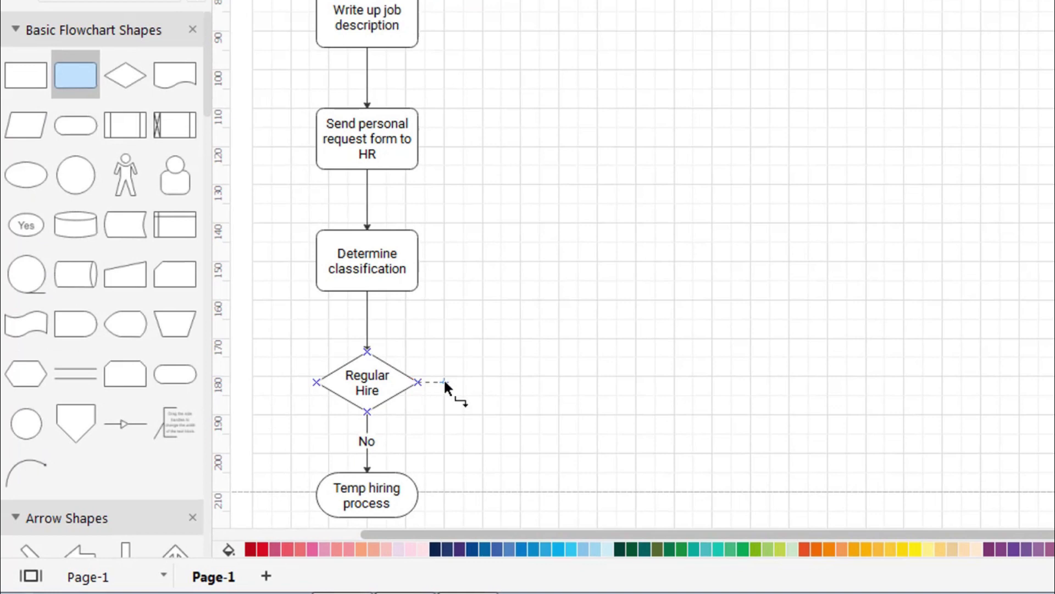
{"action": "scroll", "coordinate": [429, 384], "scroll_direction": "up", "scroll_amount": 2}
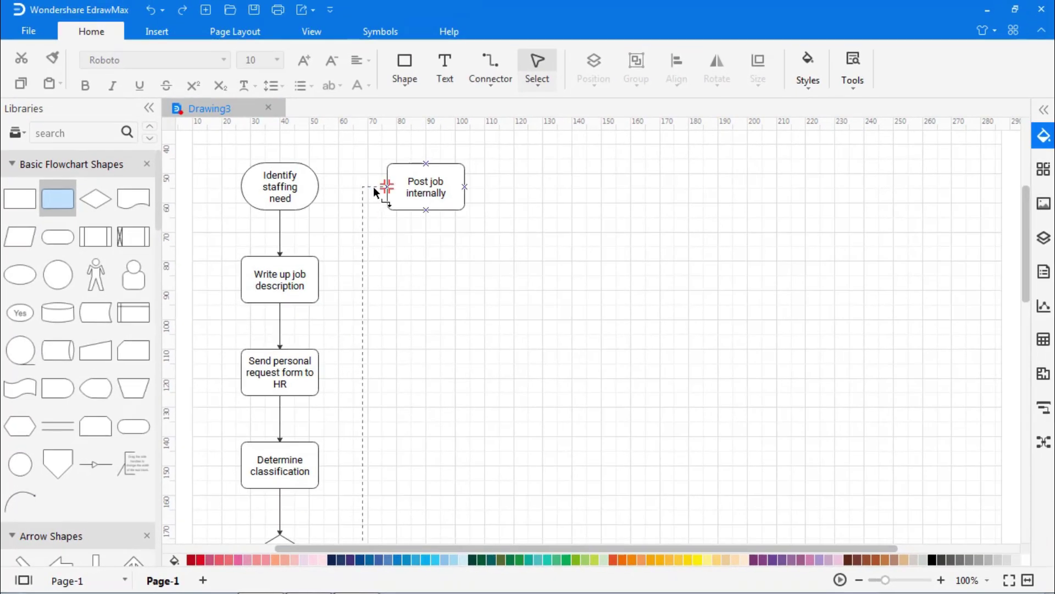
{"action": "left_click_drag", "start_coordinate": [373, 190], "coordinate": [387, 187]}
{"action": "scroll", "coordinate": [387, 395], "scroll_direction": "down", "scroll_amount": 3}
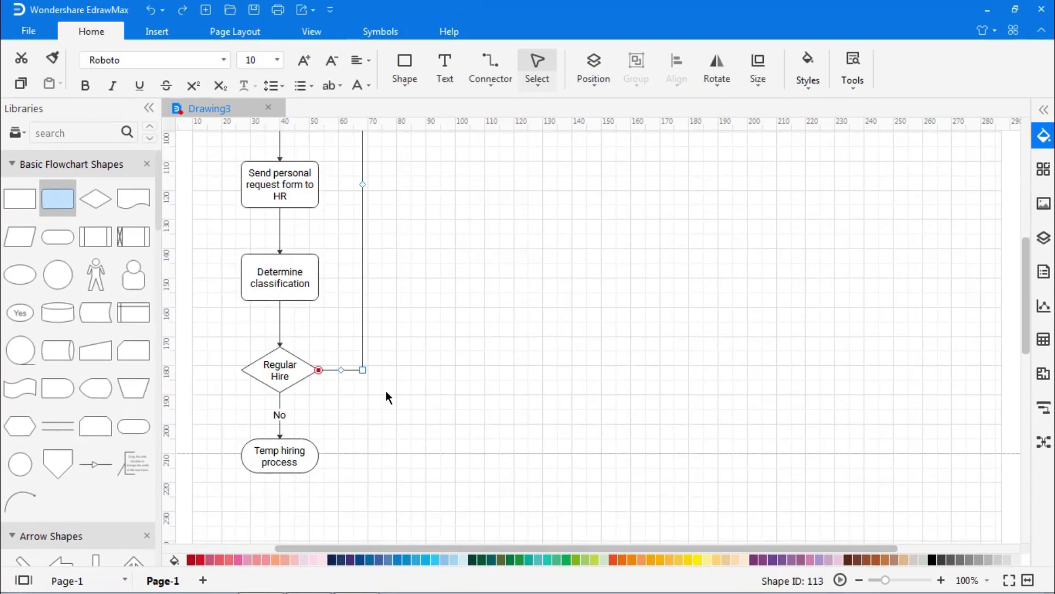
{"action": "double_click", "coordinate": [332, 368]}
{"action": "type", "text": "Yes"}
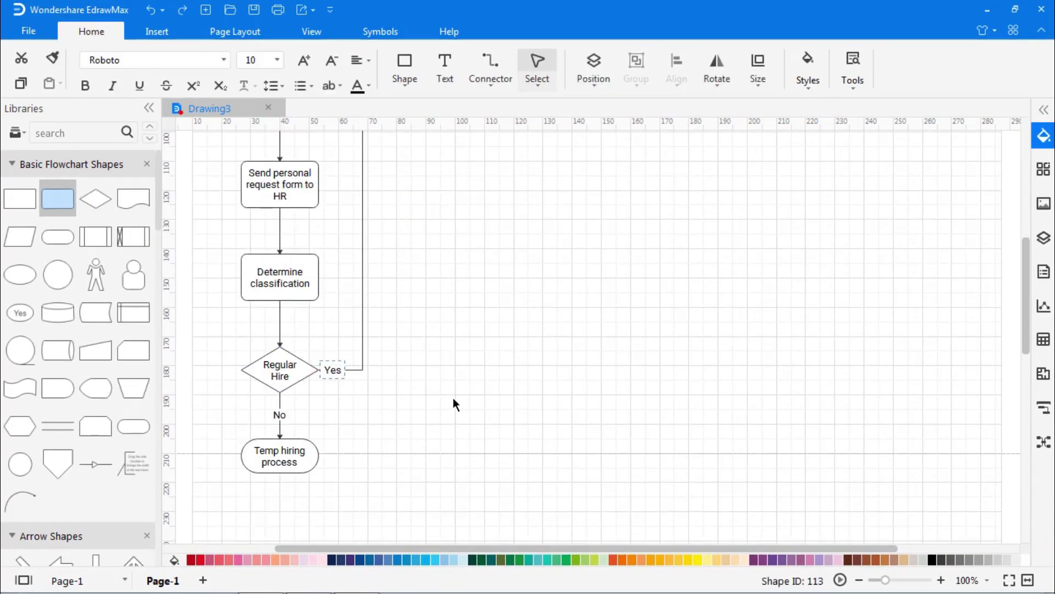
{"action": "left_click", "coordinate": [467, 400]}
Add a connected 'Suitable candidate' decision diamond below Post job internally
{"action": "scroll", "coordinate": [480, 403], "scroll_direction": "up", "scroll_amount": 3}
{"action": "left_click", "coordinate": [426, 286]}
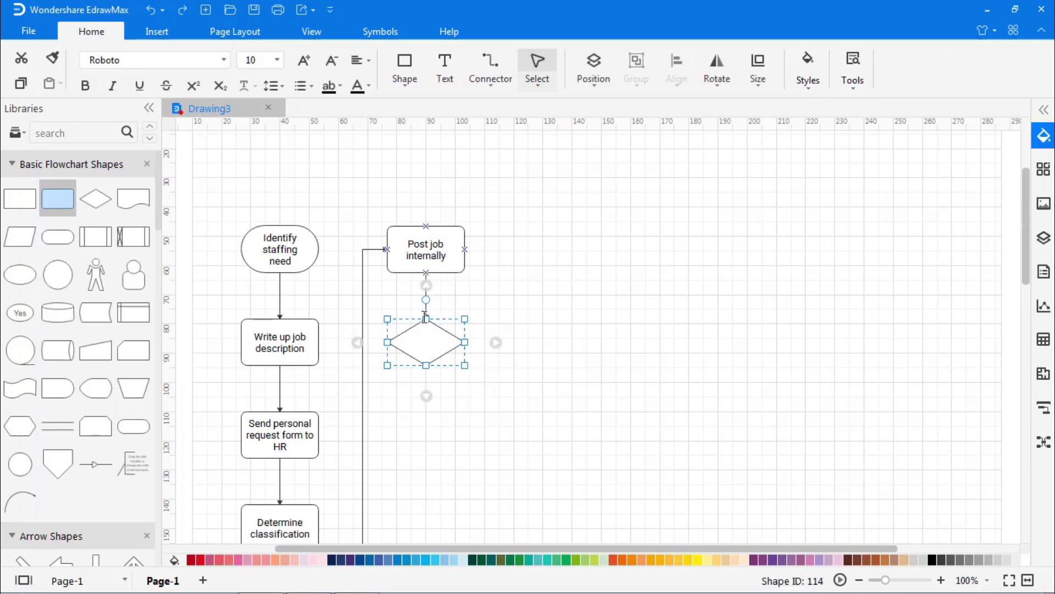
{"action": "double_click", "coordinate": [422, 338]}
{"action": "type", "text": "Suitable "}
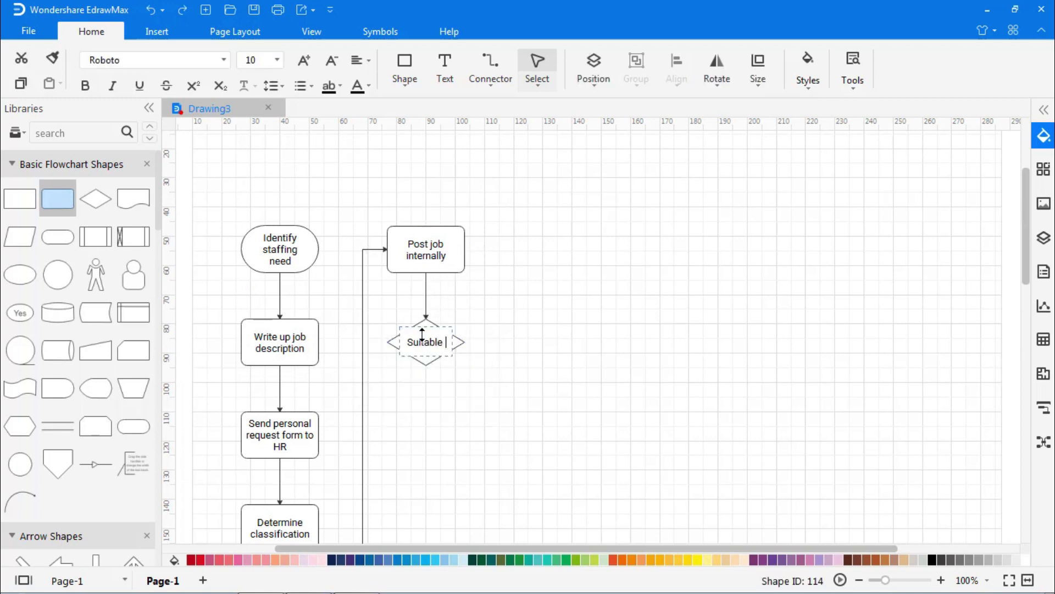
{"action": "type", "text": "candidate"}
{"action": "left_click", "coordinate": [513, 363]}
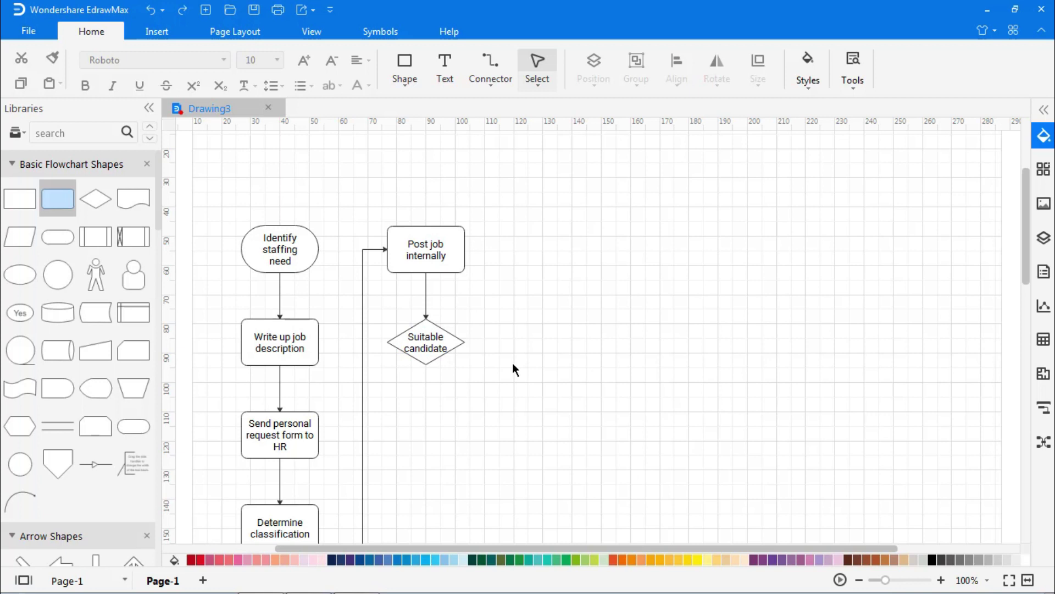
Add a connected 'Examine resume on file' step below, labelling its connector 'No'
{"action": "mouse_move", "coordinate": [427, 383]}
{"action": "left_click", "coordinate": [401, 410]}
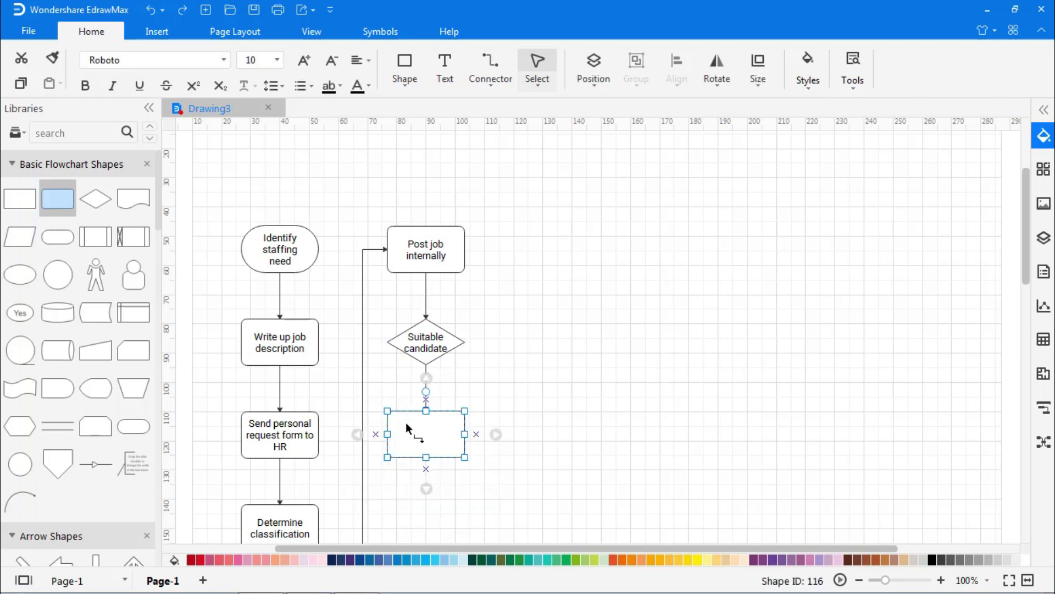
{"action": "double_click", "coordinate": [406, 422]}
{"action": "type", "text": "Examine resume on file"}
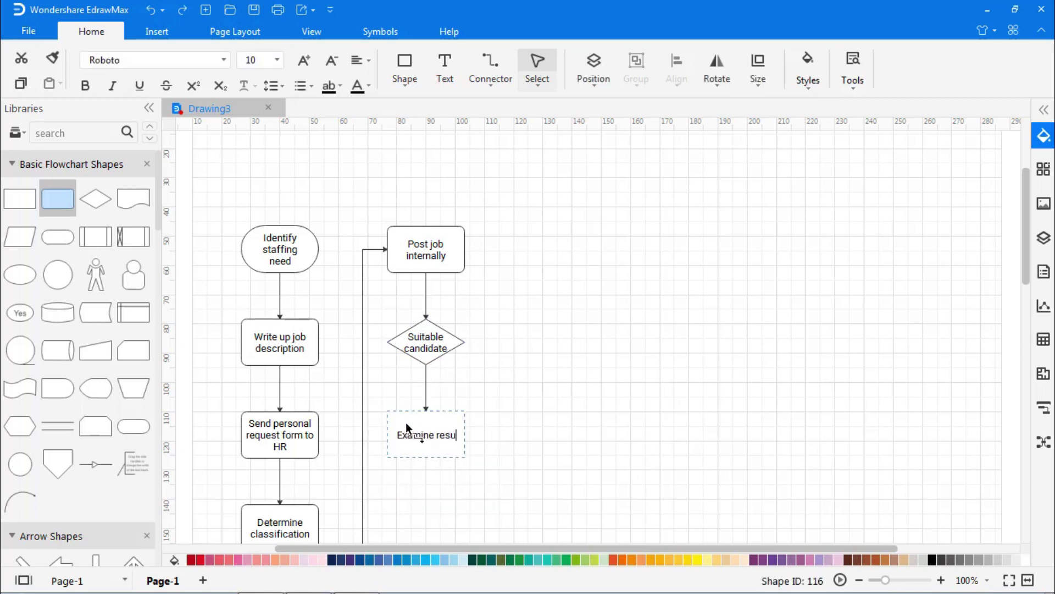
{"action": "left_click", "coordinate": [521, 431]}
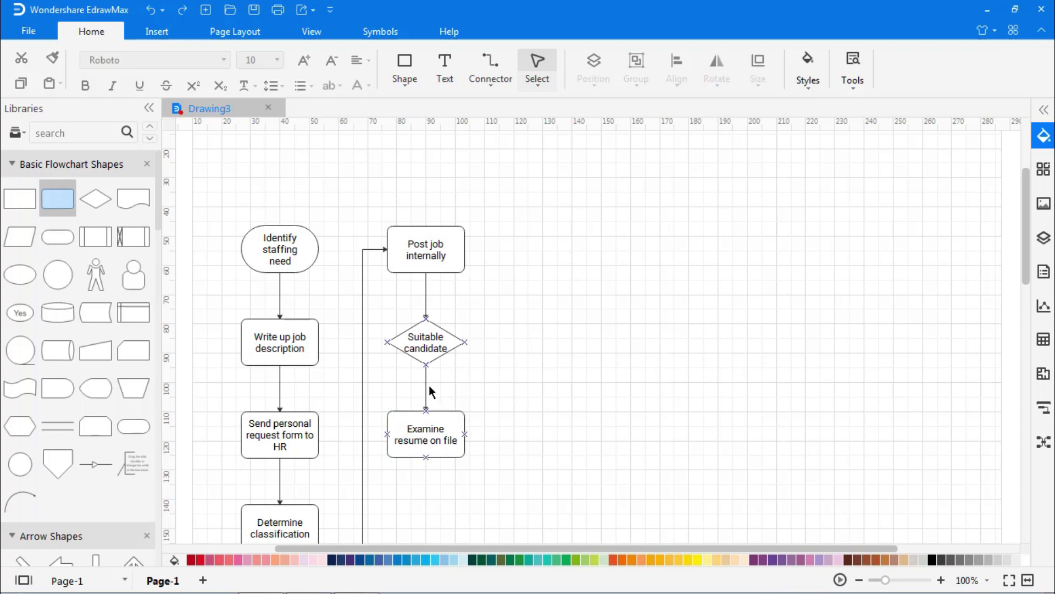
{"action": "double_click", "coordinate": [425, 388]}
{"action": "type", "text": "No"}
{"action": "left_click", "coordinate": [526, 417]}
{"action": "scroll", "coordinate": [526, 417], "scroll_direction": "down", "scroll_amount": 3}
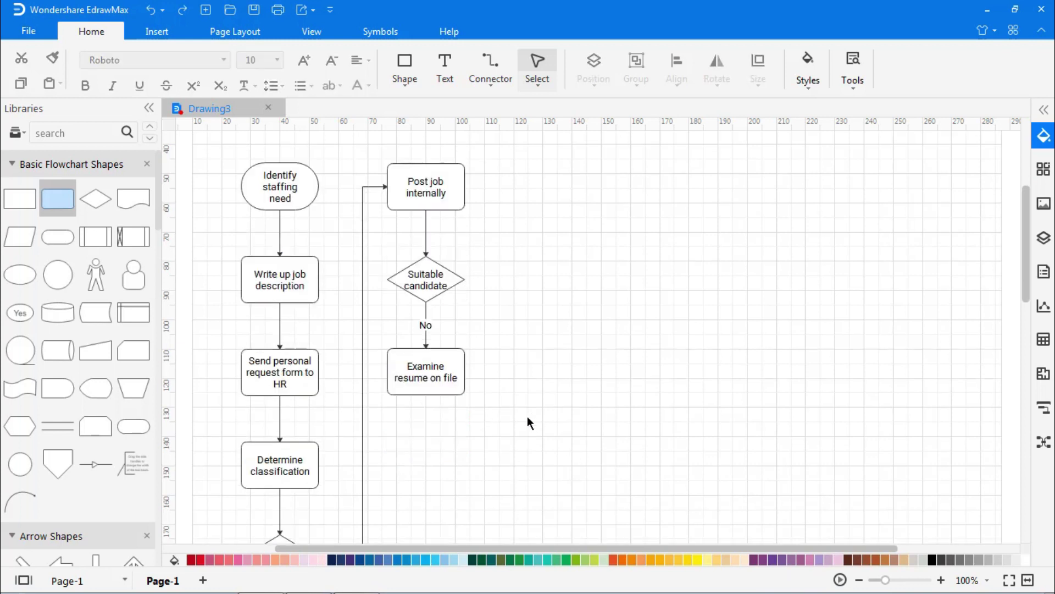
Add a shape below Examine resume on file, replace it with a diamond, and label it 'Suitable candidate'
{"action": "left_click", "coordinate": [426, 287]}
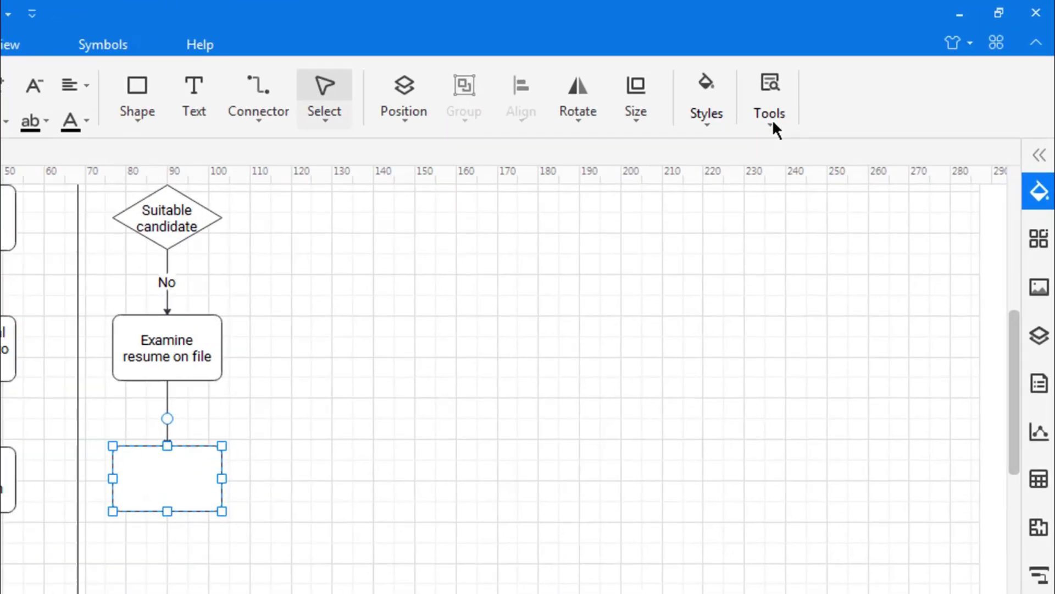
{"action": "left_click", "coordinate": [854, 85]}
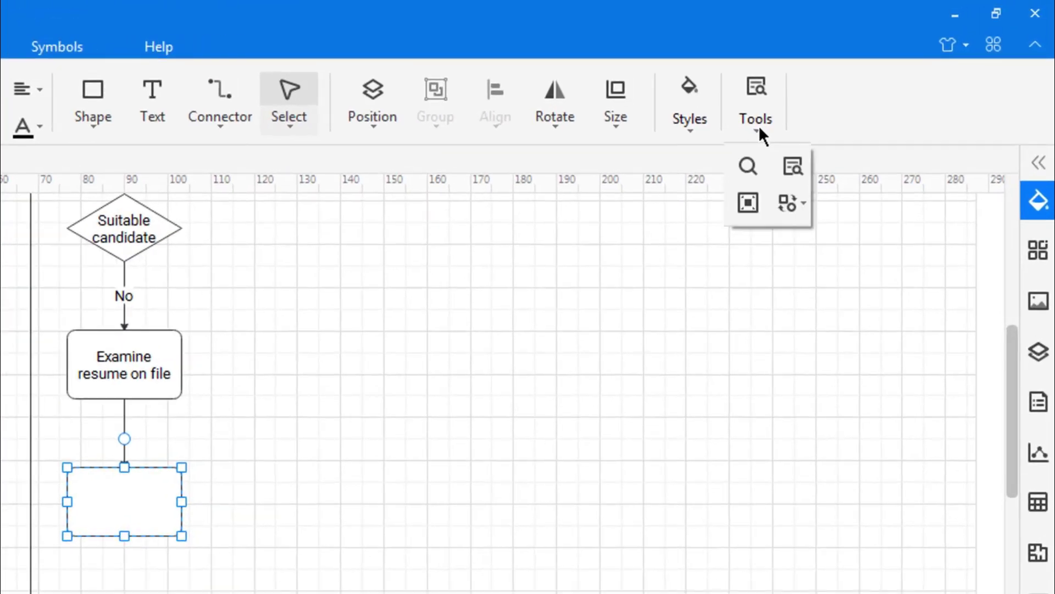
{"action": "left_click", "coordinate": [796, 202]}
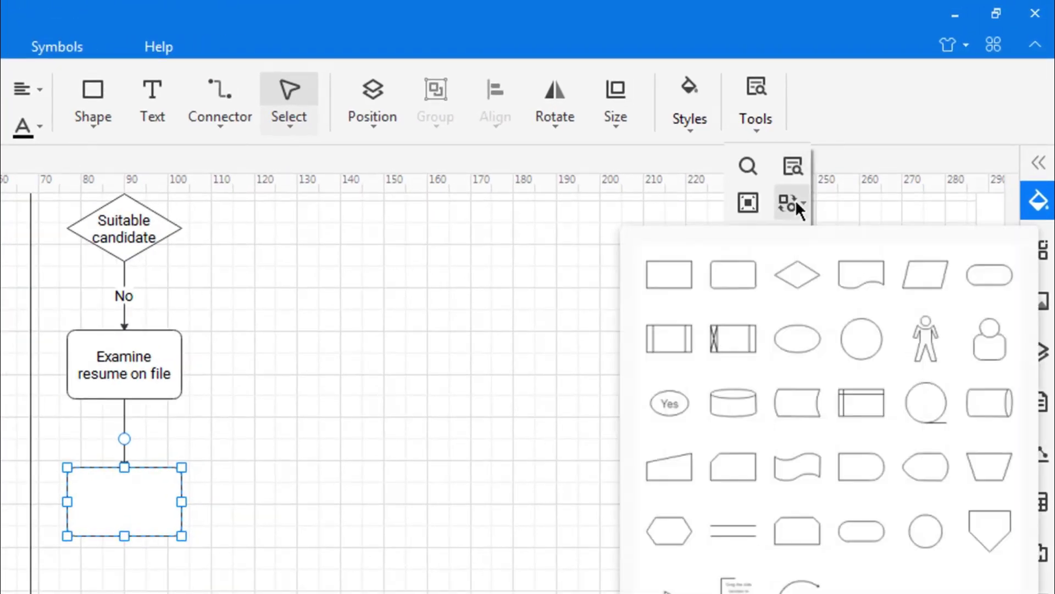
{"action": "left_click", "coordinate": [795, 275]}
{"action": "double_click", "coordinate": [351, 385]}
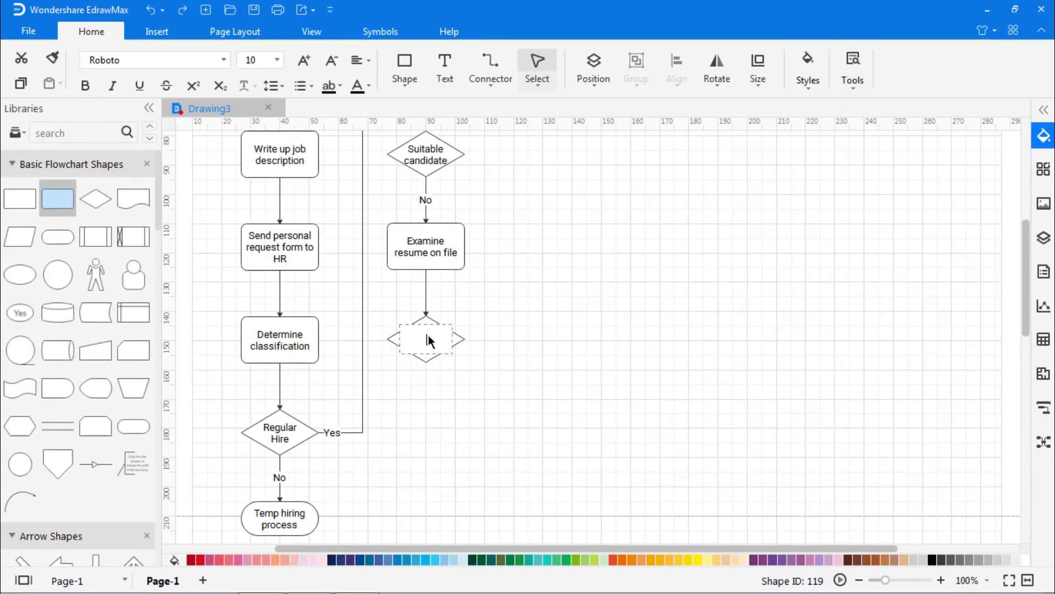
{"action": "type", "text": "Suitable candidate"}
Add a connected 'Develop recruitment strategy' step below the second Suitable candidate diamond
{"action": "left_click", "coordinate": [522, 377]}
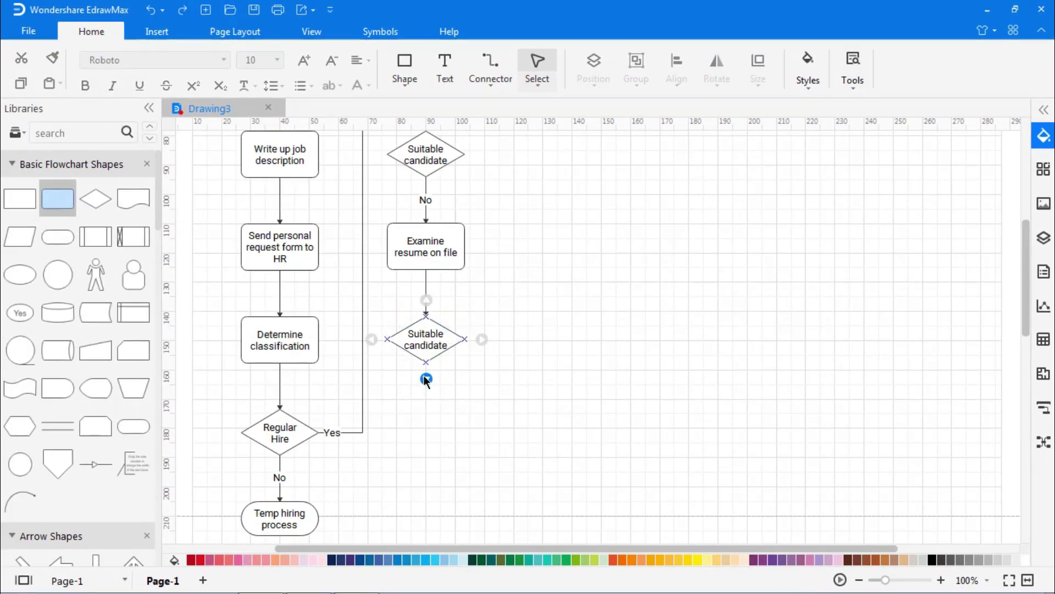
{"action": "left_click", "coordinate": [427, 377]}
{"action": "left_click", "coordinate": [427, 407]}
{"action": "type", "text": "Develop"}
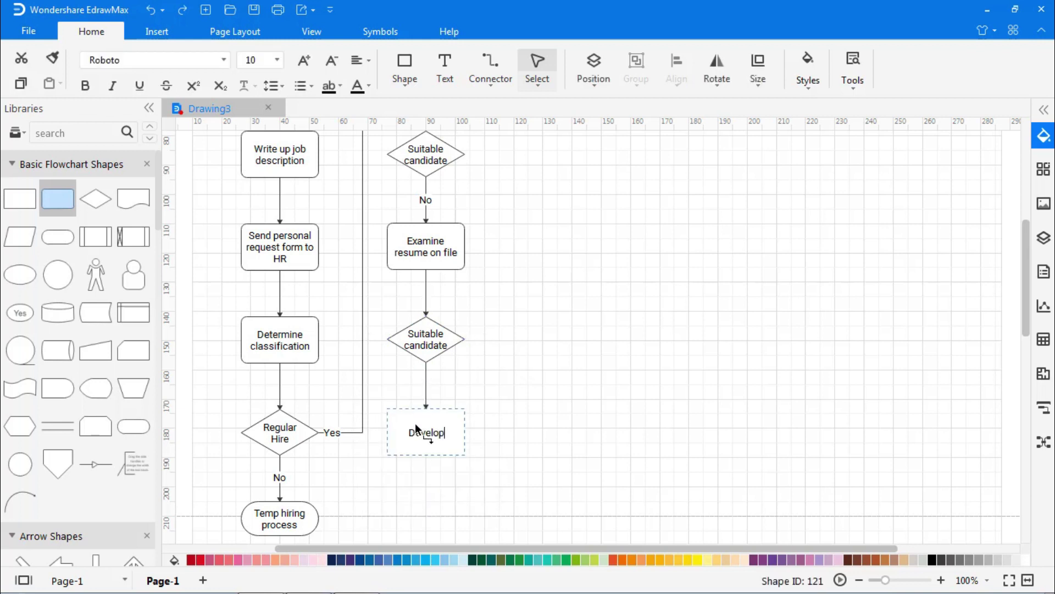
{"action": "type", "text": " recruitment strategy"}
{"action": "left_click", "coordinate": [492, 417]}
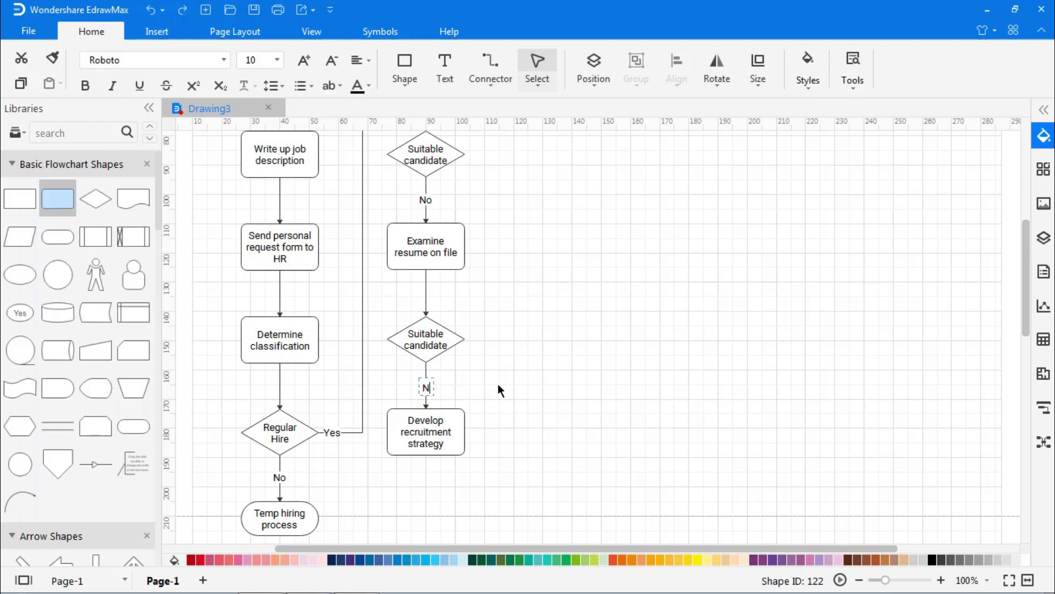
Add connected 'Place ads' and 'Gather resumes' steps below it
{"action": "scroll", "coordinate": [556, 387], "scroll_direction": "down", "scroll_amount": 2}
{"action": "left_click", "coordinate": [426, 347]}
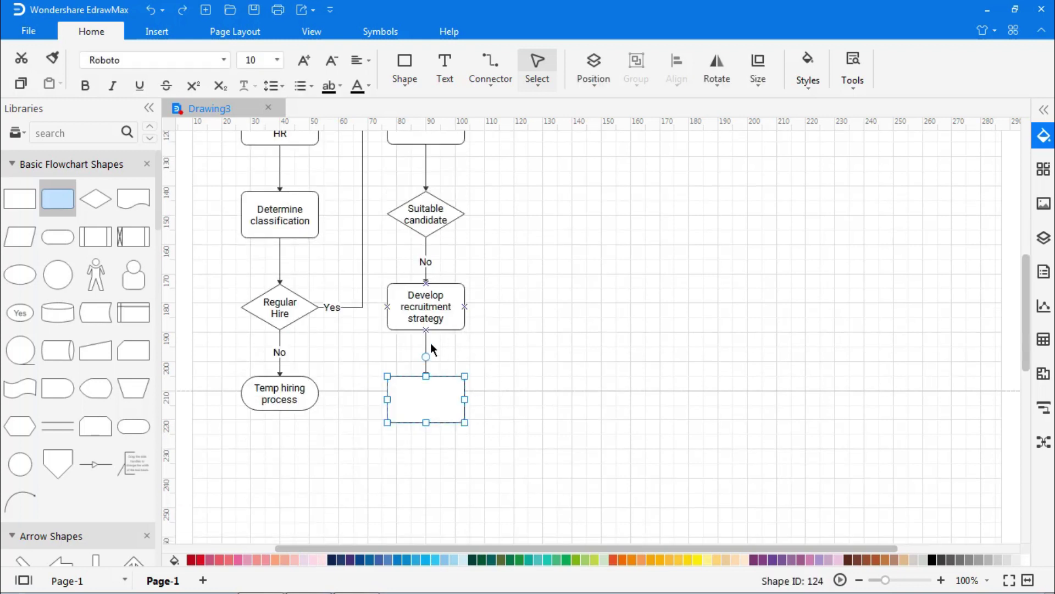
{"action": "double_click", "coordinate": [423, 395]}
{"action": "type", "text": "Place ads"}
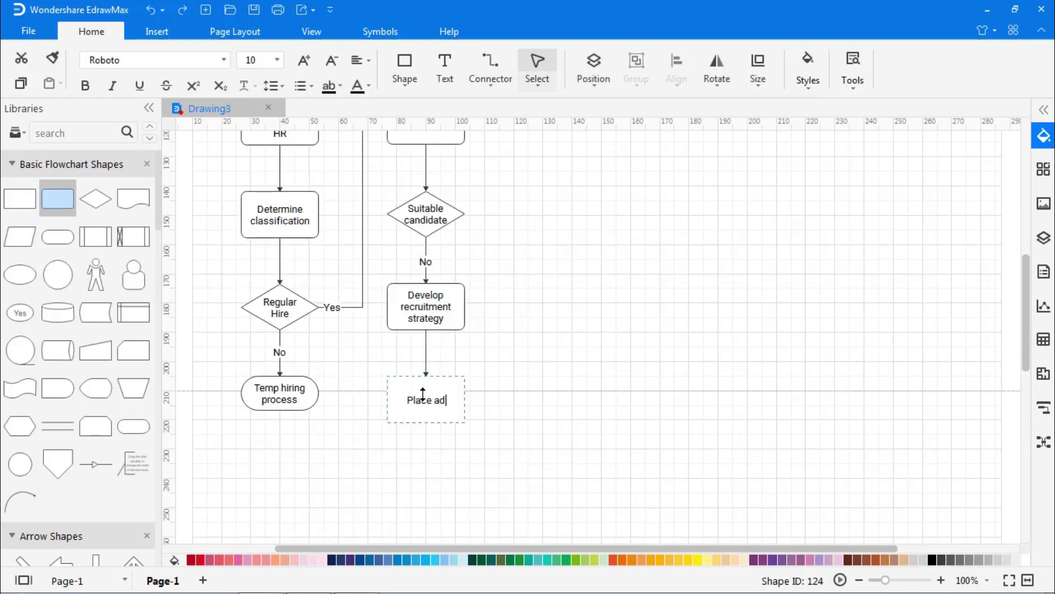
{"action": "left_click", "coordinate": [547, 427]}
{"action": "left_click", "coordinate": [427, 440]}
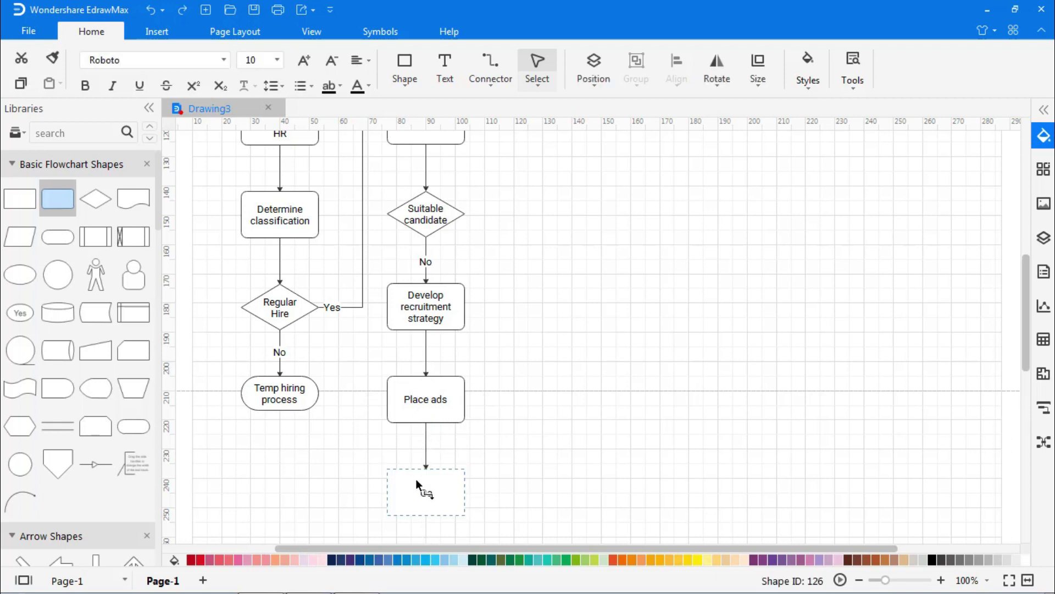
{"action": "type", "text": "Gather resumes"}
{"action": "left_click", "coordinate": [502, 429]}
Add a connected 'Resume qualified' decision diamond below Gather resumes
{"action": "scroll", "coordinate": [502, 429], "scroll_direction": "down", "scroll_amount": 3}
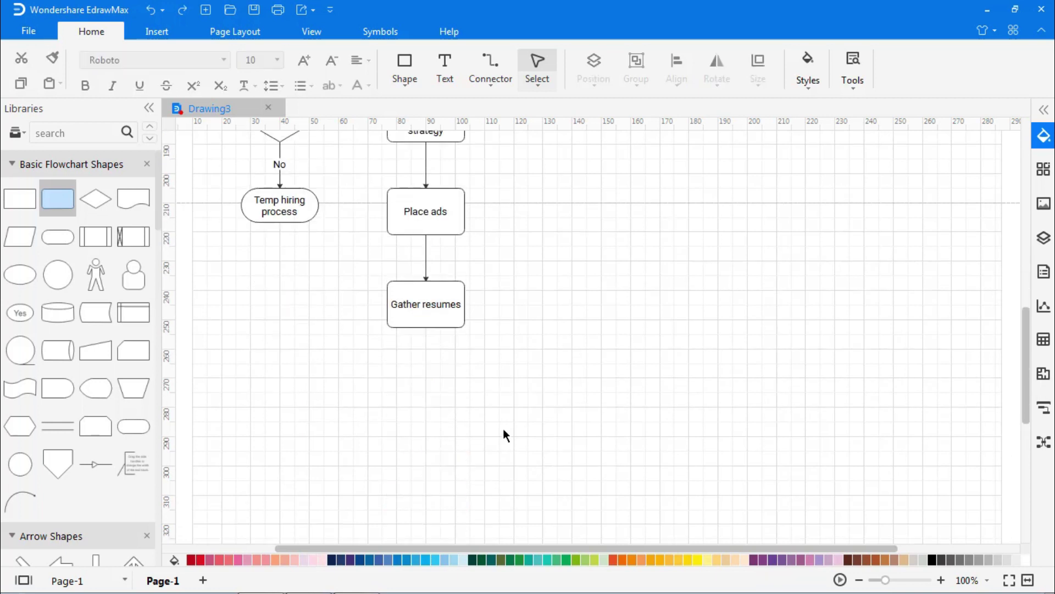
{"action": "mouse_move", "coordinate": [427, 344]}
{"action": "left_click", "coordinate": [436, 372]}
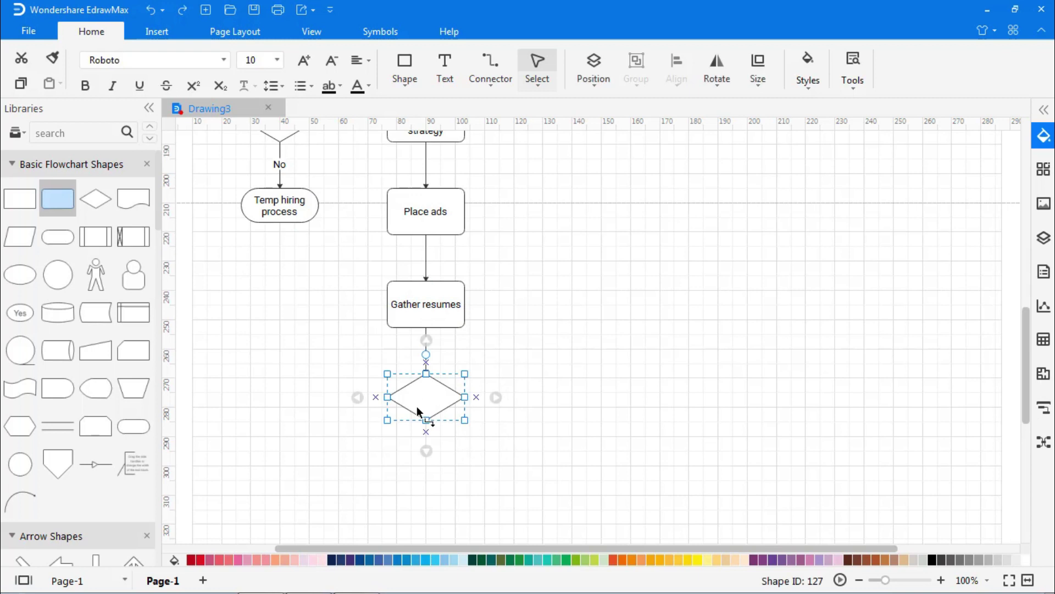
{"action": "type", "text": "Resume qualified"}
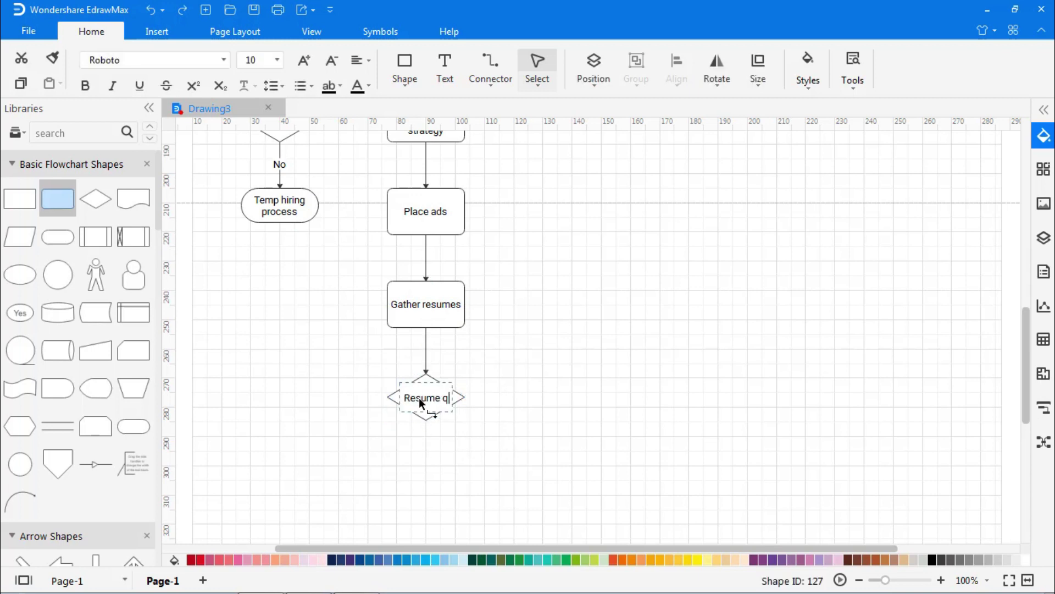
{"action": "left_click", "coordinate": [499, 426]}
{"action": "scroll", "coordinate": [566, 415], "scroll_direction": "up", "scroll_amount": 8}
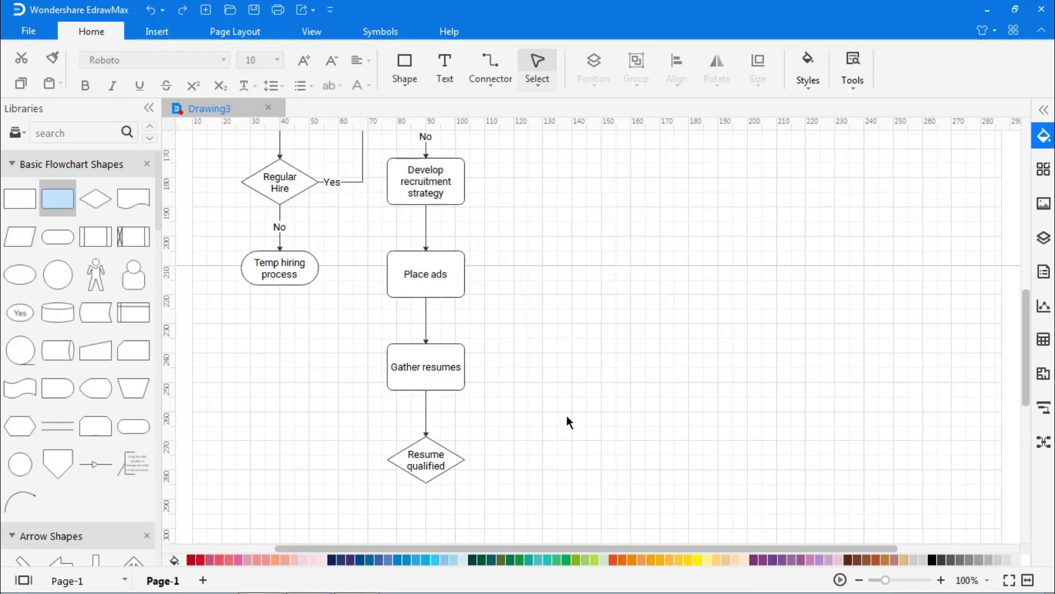
Place a rounded step in a new column labelled 'Arrange meeting with candidate'
{"action": "left_click_drag", "start_coordinate": [44, 190], "coordinate": [569, 427]}
{"action": "double_click", "coordinate": [569, 427]}
{"action": "type", "text": "Anrange meeting wit"}
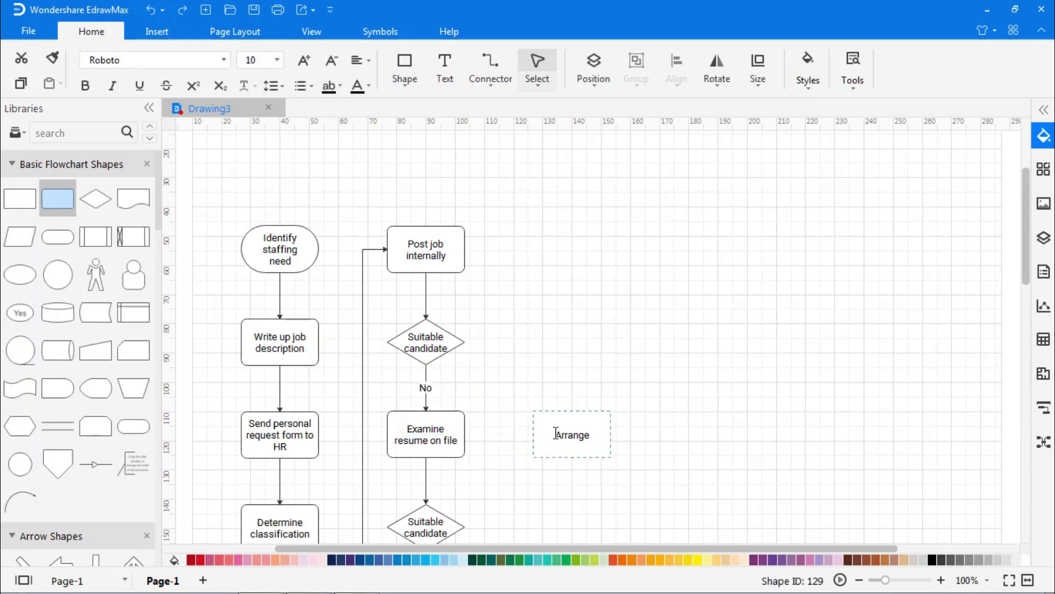
{"action": "type", "text": "h candidate"}
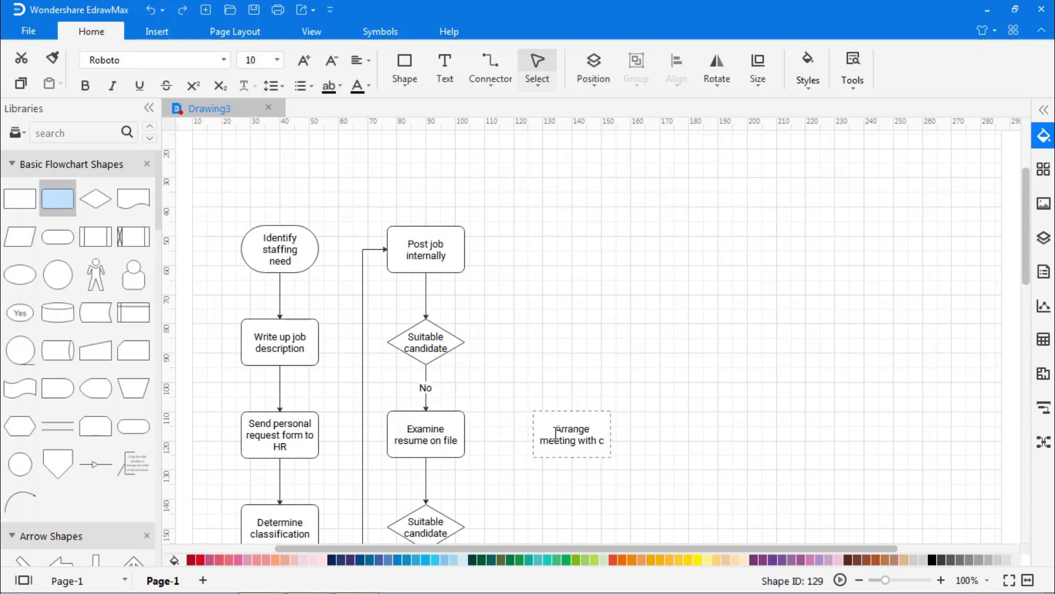
{"action": "left_click", "coordinate": [498, 345]}
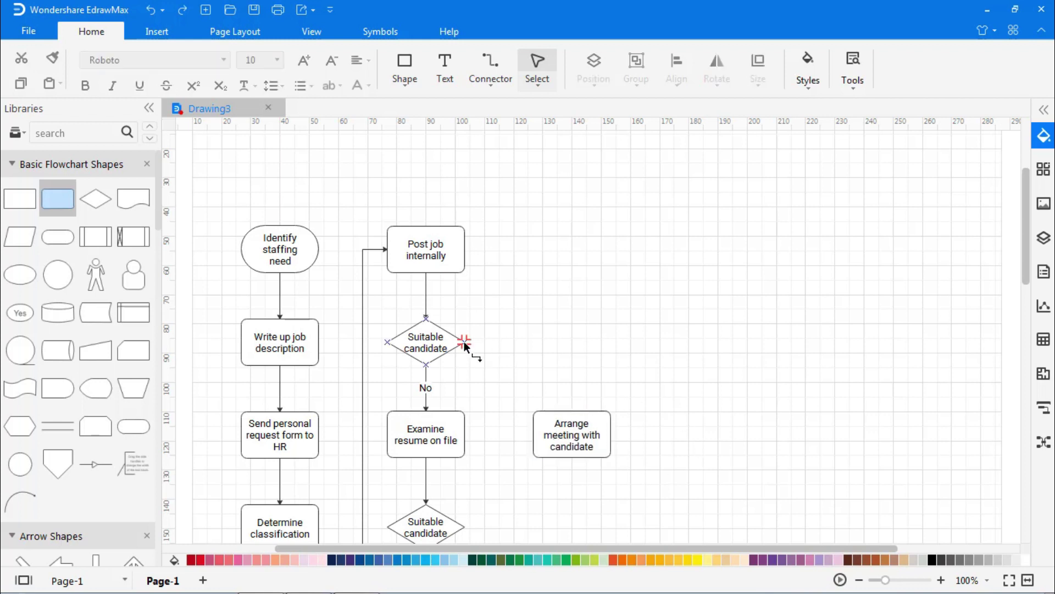
Connect the Suitable candidate diamond to Arrange meeting with candidate with a 'Yes' label
{"action": "left_click_drag", "start_coordinate": [572, 348], "coordinate": [571, 410]}
{"action": "double_click", "coordinate": [503, 342]}
{"action": "type", "text": "Yes"}
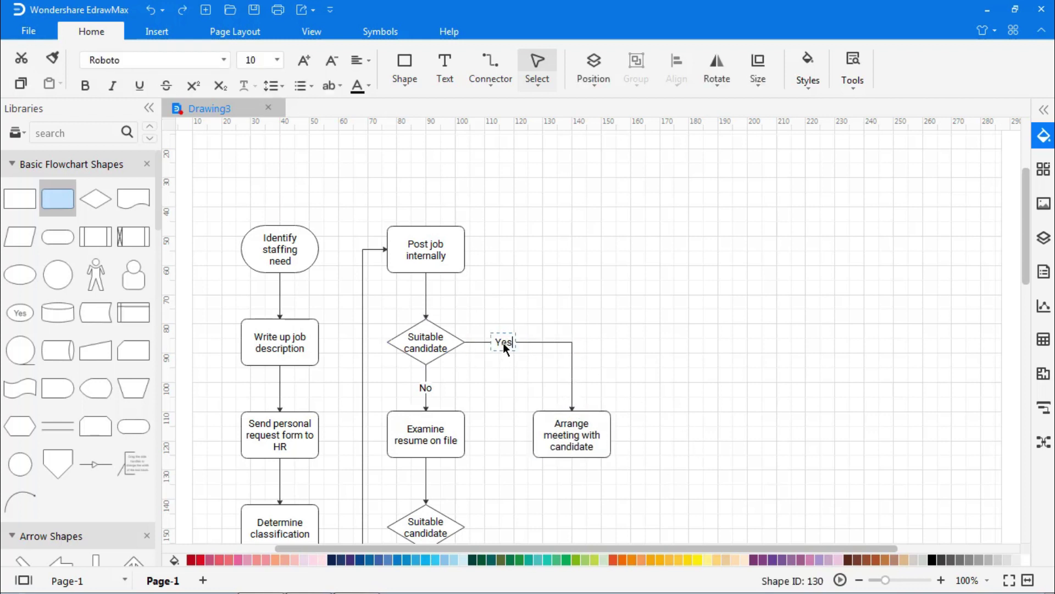
{"action": "left_click", "coordinate": [658, 362]}
{"action": "scroll", "coordinate": [657, 359], "scroll_direction": "down", "scroll_amount": 8}
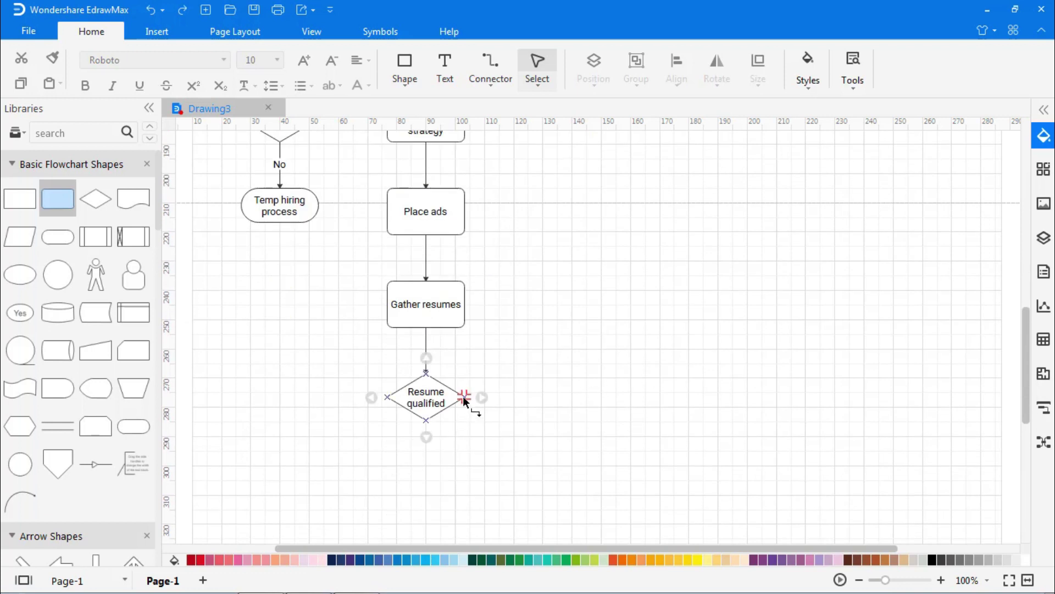
{"action": "scroll", "coordinate": [499, 395], "scroll_direction": "up", "scroll_amount": 2}
{"action": "left_click_drag", "start_coordinate": [465, 393], "coordinate": [523, 186]}
{"action": "scroll", "coordinate": [502, 197], "scroll_direction": "up", "scroll_amount": 2}
{"action": "scroll", "coordinate": [520, 187], "scroll_direction": "down", "scroll_amount": 3}
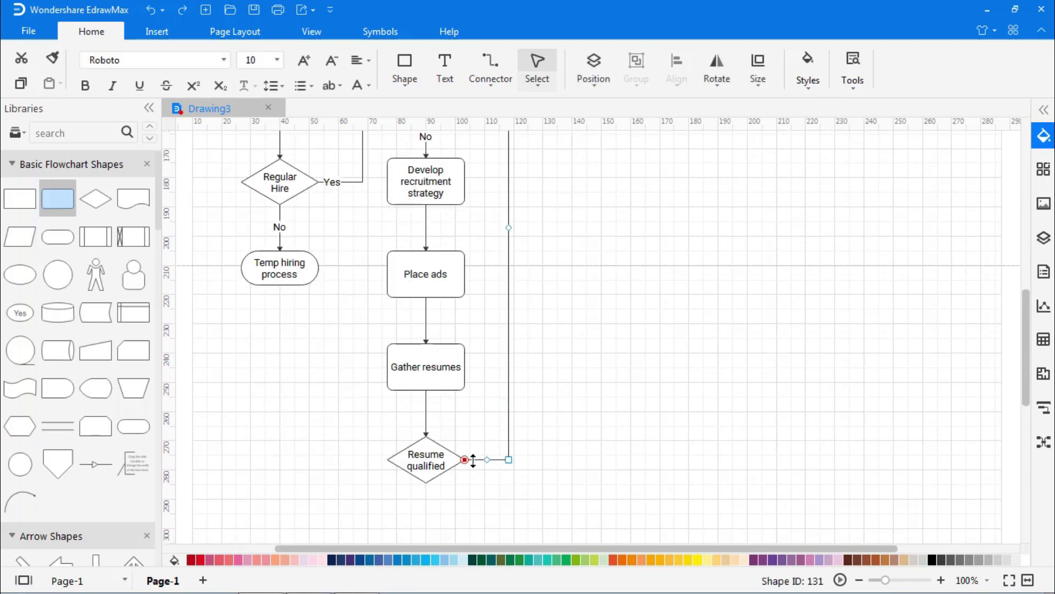
{"action": "left_click", "coordinate": [565, 460]}
{"action": "scroll", "coordinate": [565, 460], "scroll_direction": "up", "scroll_amount": 4}
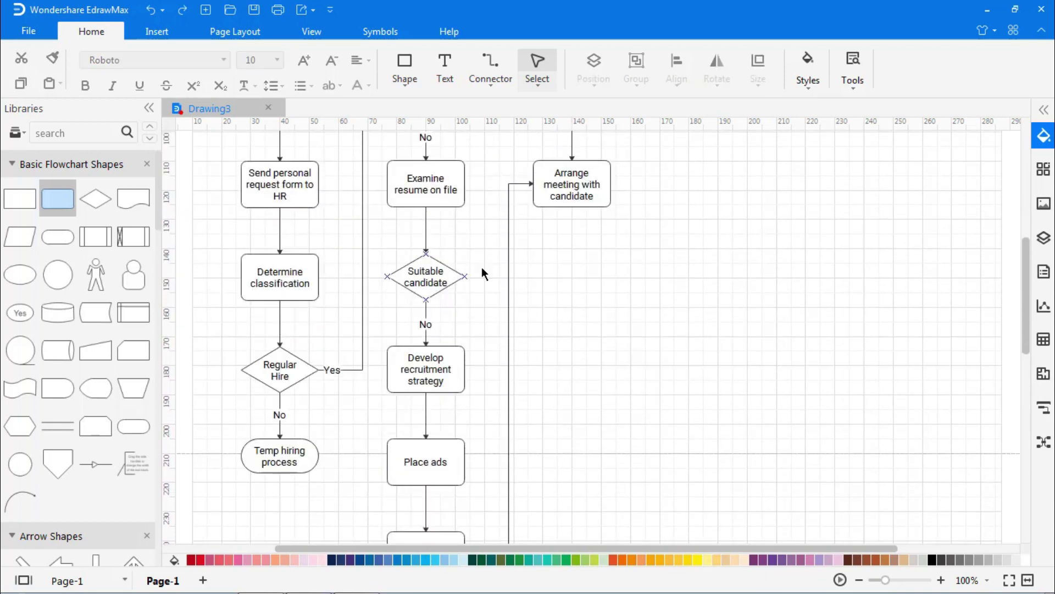
Draw a 'Yes' connector from the lower Suitable candidate diamond
{"action": "left_click_drag", "start_coordinate": [463, 272], "coordinate": [506, 274]}
{"action": "double_click", "coordinate": [481, 272]}
{"action": "type", "text": "Yes"}
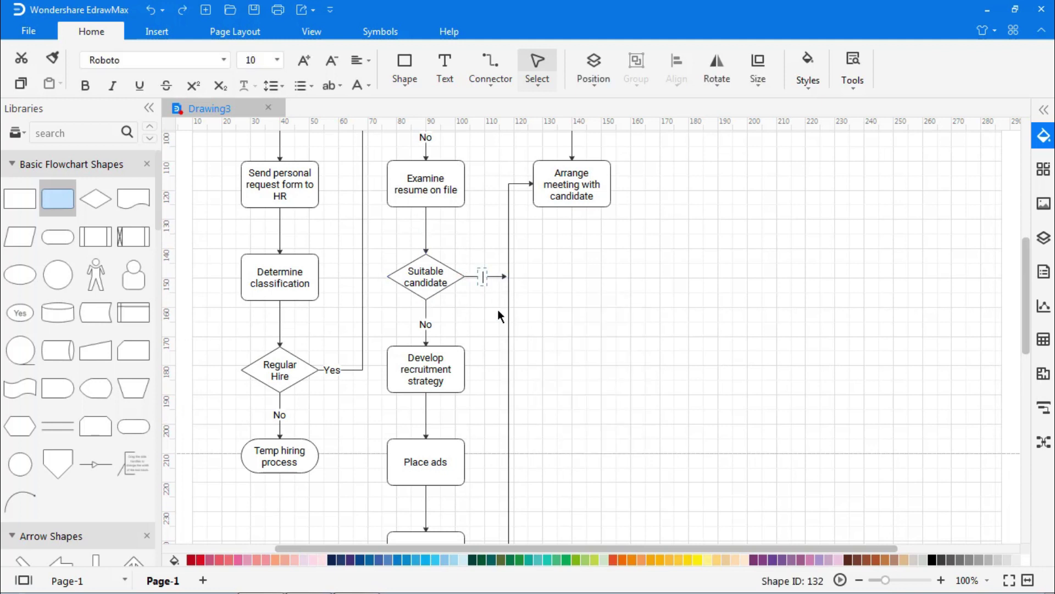
{"action": "left_click", "coordinate": [571, 305]}
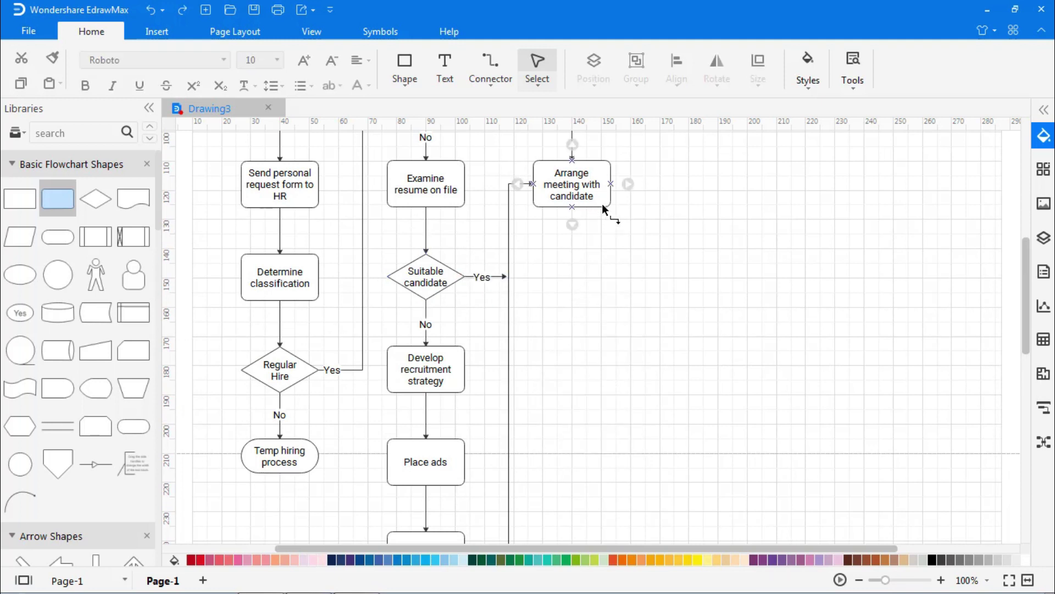
Add a connected 'Conduct preliminary interview' step below Arrange meeting with candidate
{"action": "mouse_move", "coordinate": [574, 226]}
{"action": "left_click", "coordinate": [556, 258]}
{"action": "double_click", "coordinate": [555, 265]}
{"action": "type", "text": "Con"}
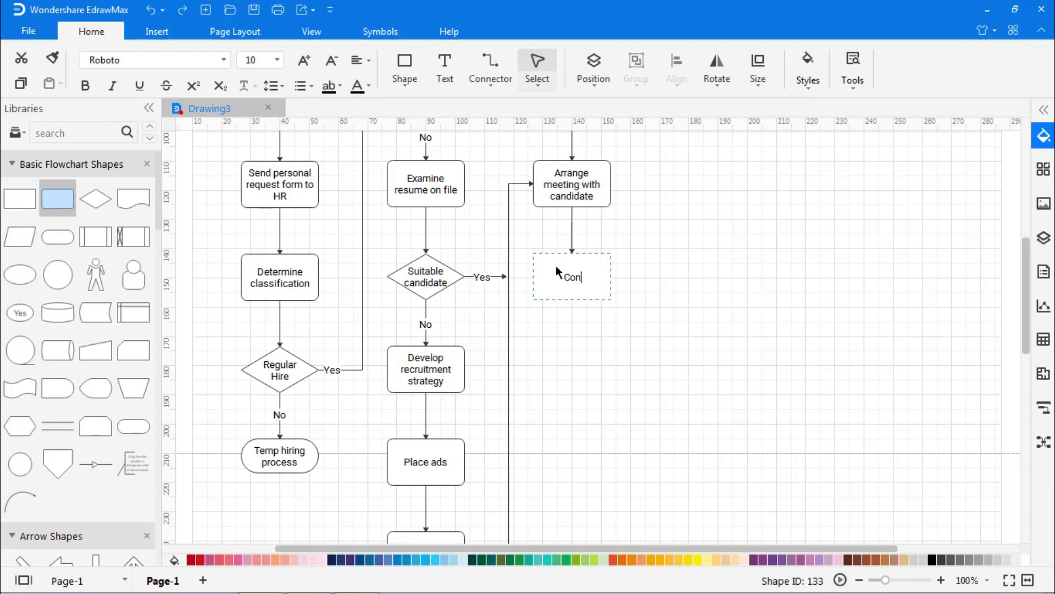
{"action": "type", "text": "duct preliminary interview"}
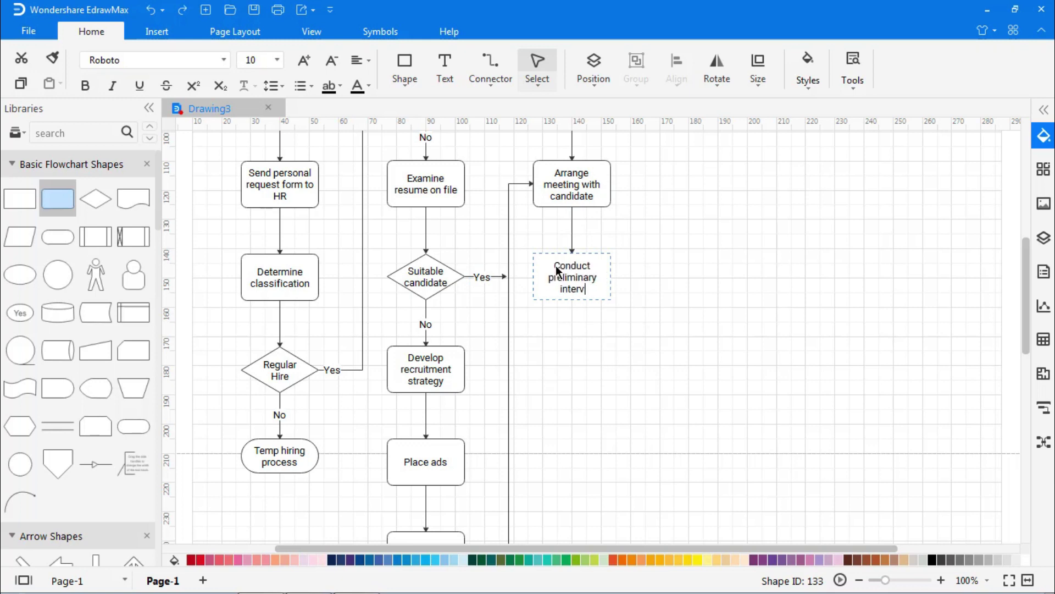
{"action": "left_click", "coordinate": [713, 344]}
Add connected 'Develop interview questions' and 'Conduct interview' steps below it
{"action": "left_click", "coordinate": [572, 317]}
{"action": "double_click", "coordinate": [549, 370]}
{"action": "type", "text": "D"}
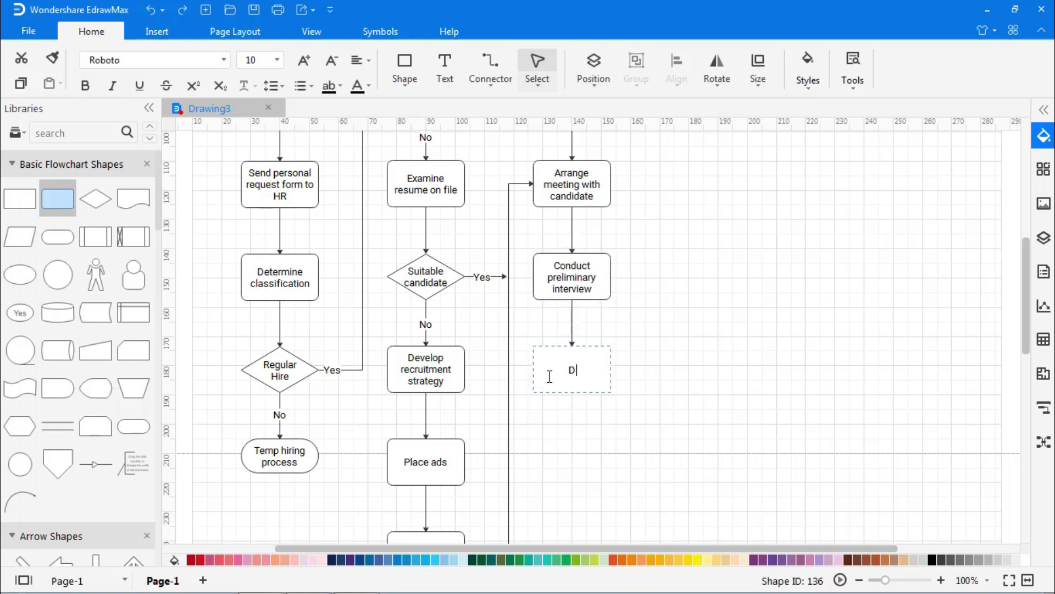
{"action": "type", "text": "evelop interview questions"}
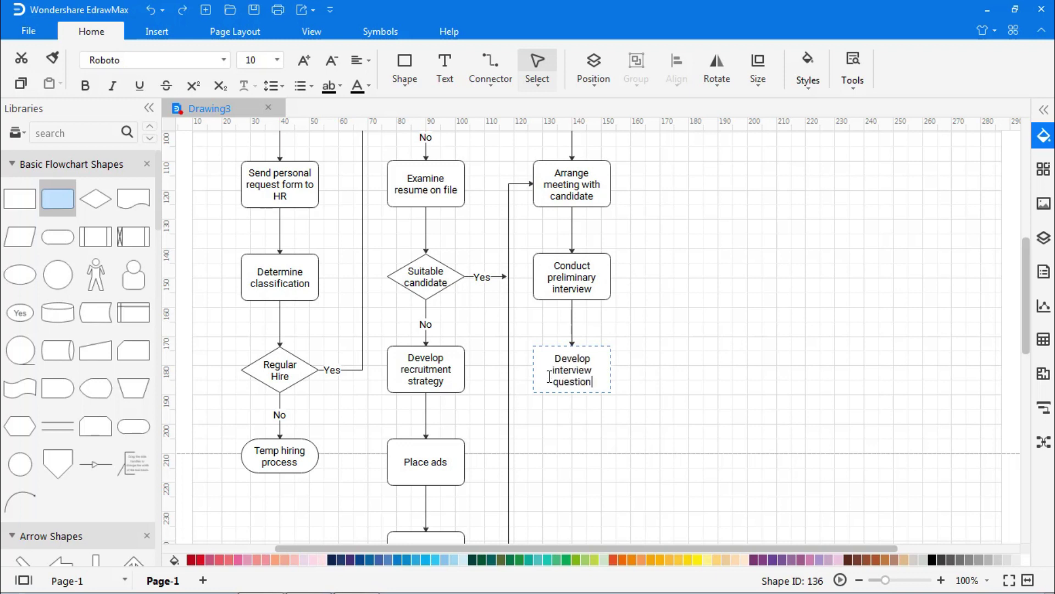
{"action": "left_click", "coordinate": [667, 396]}
{"action": "left_click", "coordinate": [572, 410]}
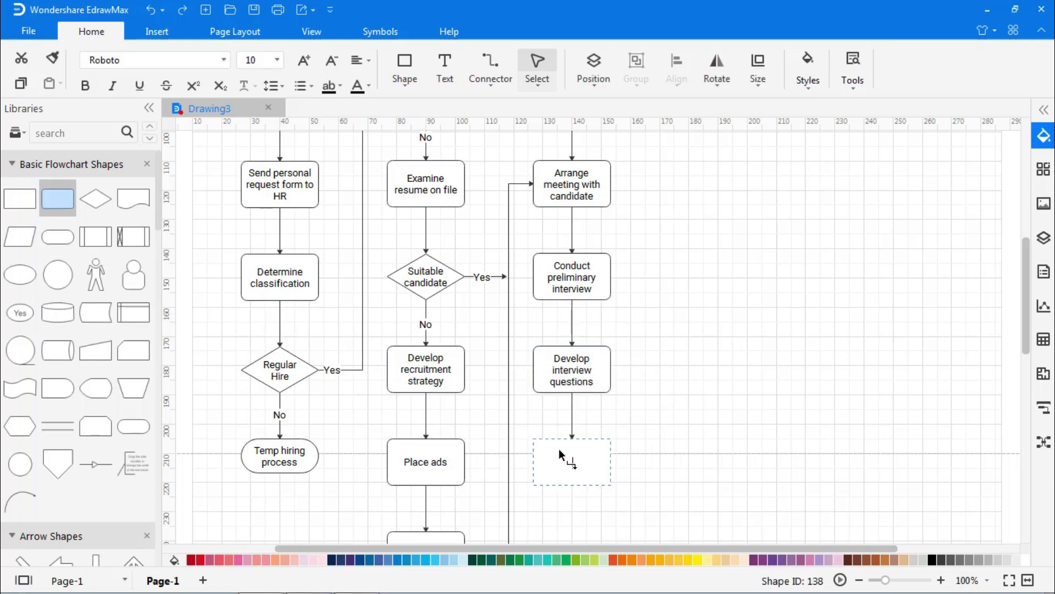
{"action": "left_click", "coordinate": [559, 449]}
{"action": "type", "text": "Conduct interview"}
{"action": "left_click", "coordinate": [742, 452]}
Add a connected 'Reference OK' decision diamond below Conduct interview
{"action": "scroll", "coordinate": [742, 452], "scroll_direction": "down", "scroll_amount": 3}
{"action": "left_click", "coordinate": [572, 374]}
{"action": "left_click", "coordinate": [570, 442]}
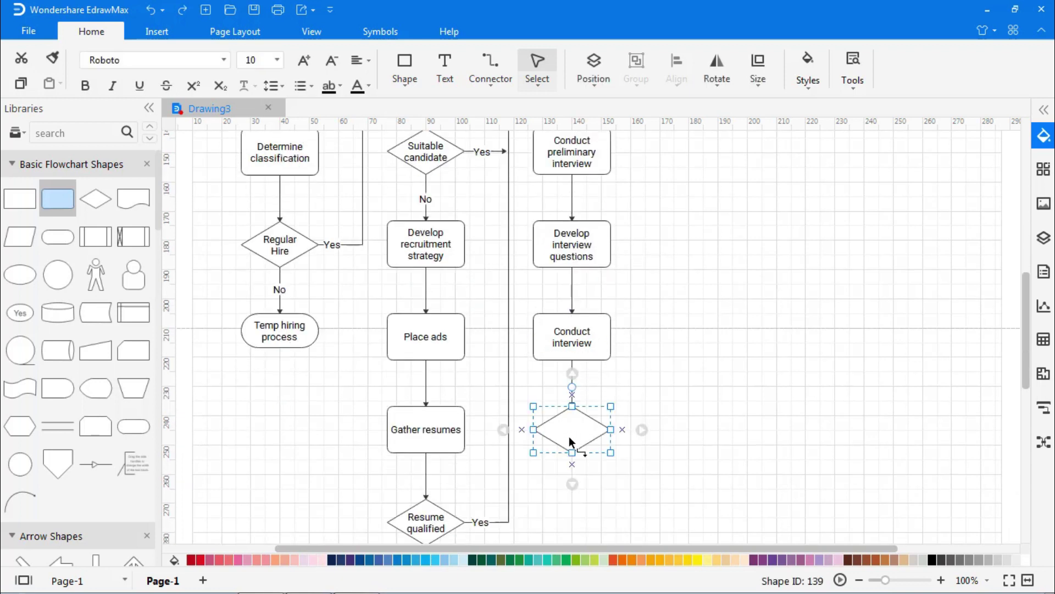
{"action": "type", "text": "Reference OK"}
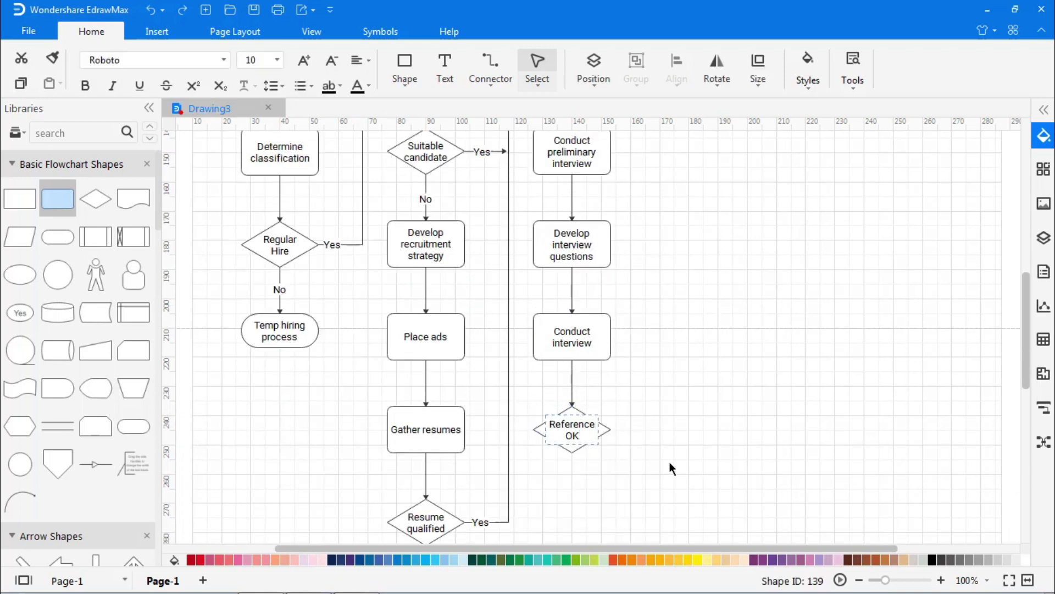
{"action": "left_click", "coordinate": [684, 470]}
{"action": "scroll", "coordinate": [698, 465], "scroll_direction": "up", "scroll_amount": 3}
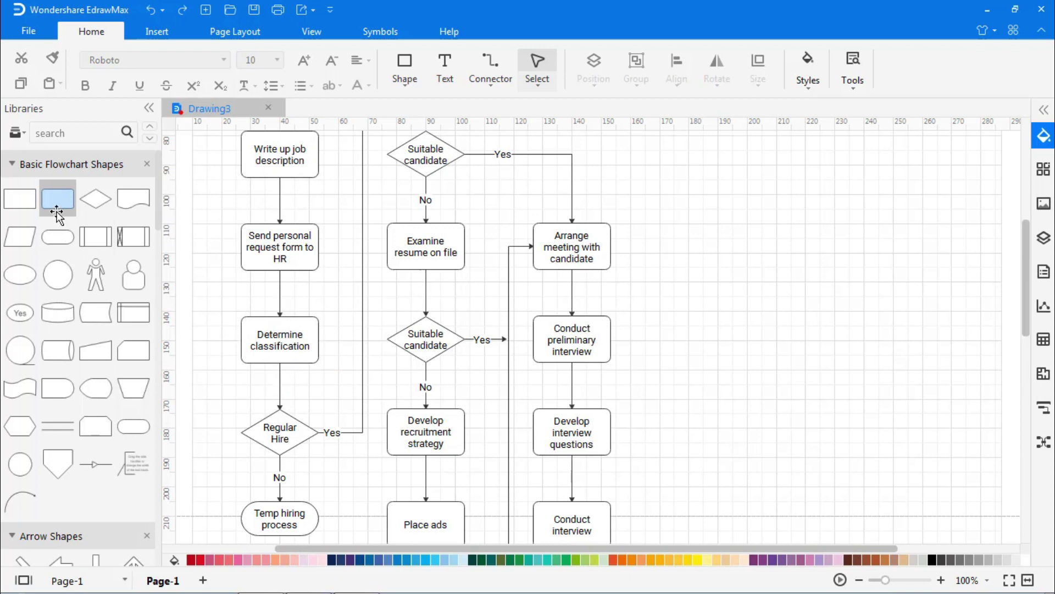
Add a 'Select candidate' process box and connect it from Reference OK with a 'Yes' label
{"action": "left_click_drag", "start_coordinate": [56, 212], "coordinate": [719, 431]}
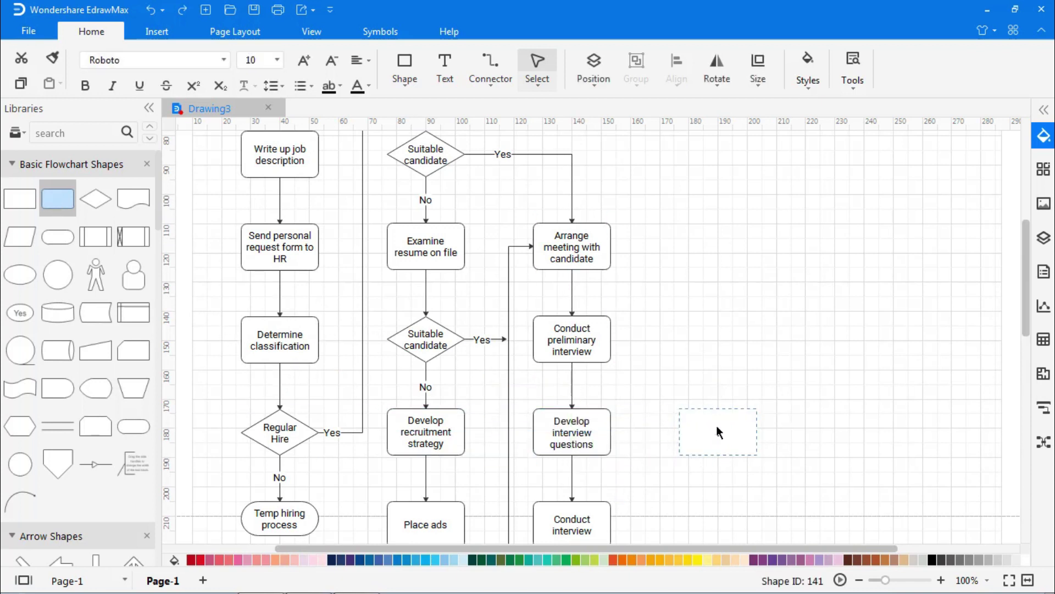
{"action": "type", "text": "Select candidate"}
{"action": "left_click", "coordinate": [803, 424]}
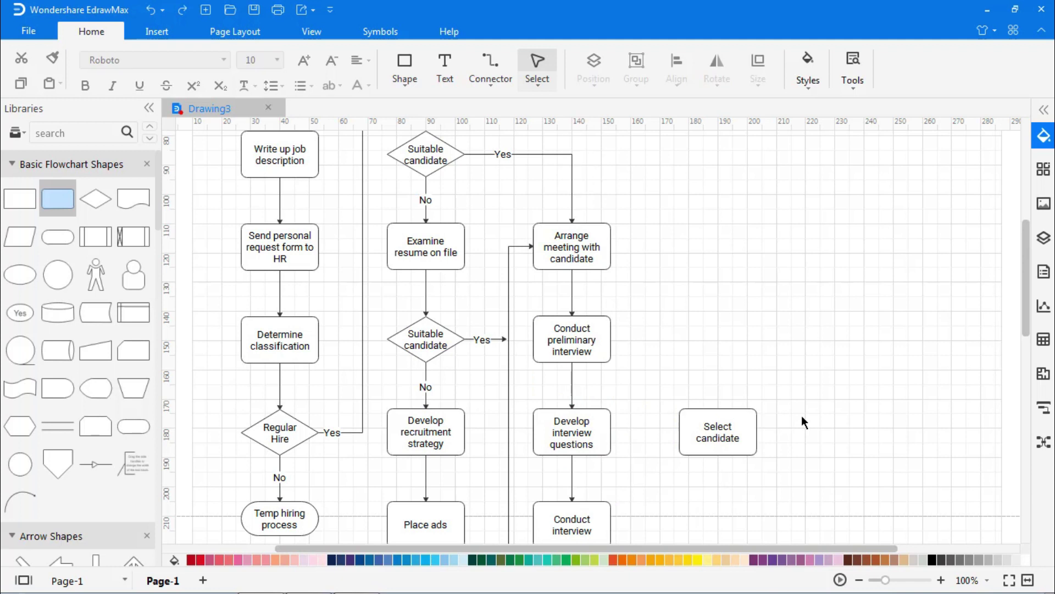
{"action": "scroll", "coordinate": [803, 424], "scroll_direction": "down", "scroll_amount": 3}
{"action": "left_click_drag", "start_coordinate": [663, 252], "coordinate": [680, 244]}
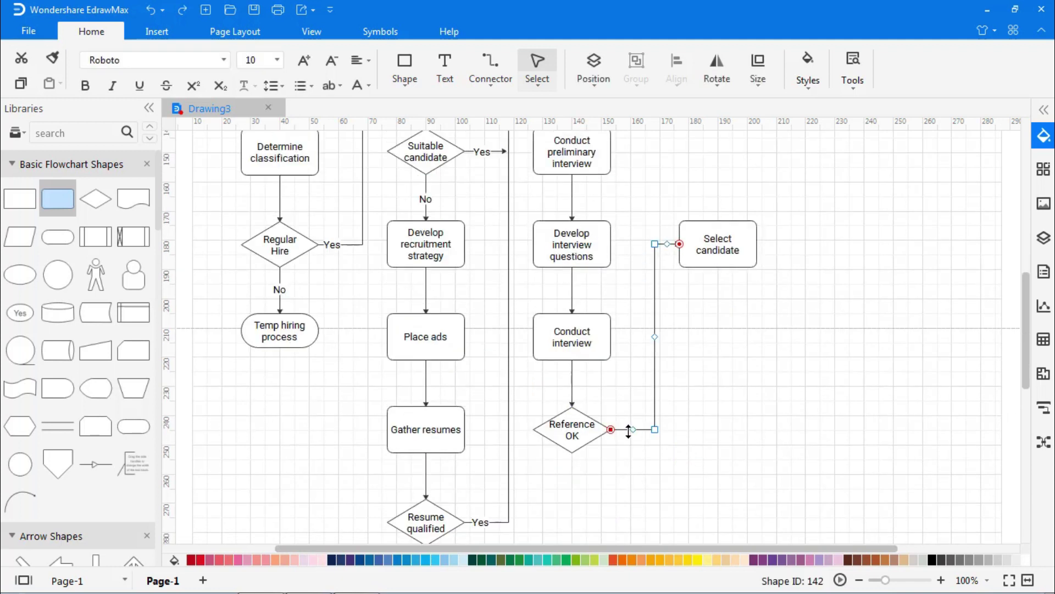
{"action": "type", "text": "Yes"}
{"action": "left_click", "coordinate": [778, 301]}
Add 'Determine pay package' and 'Make employment' steps below Select candidate
{"action": "left_click", "coordinate": [718, 285]}
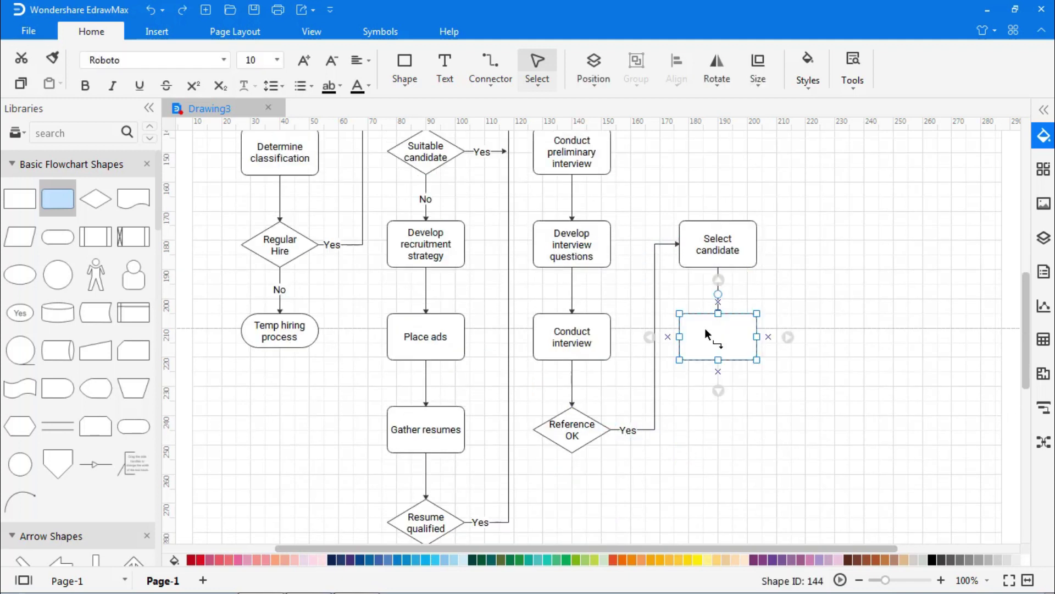
{"action": "type", "text": "Determine p"}
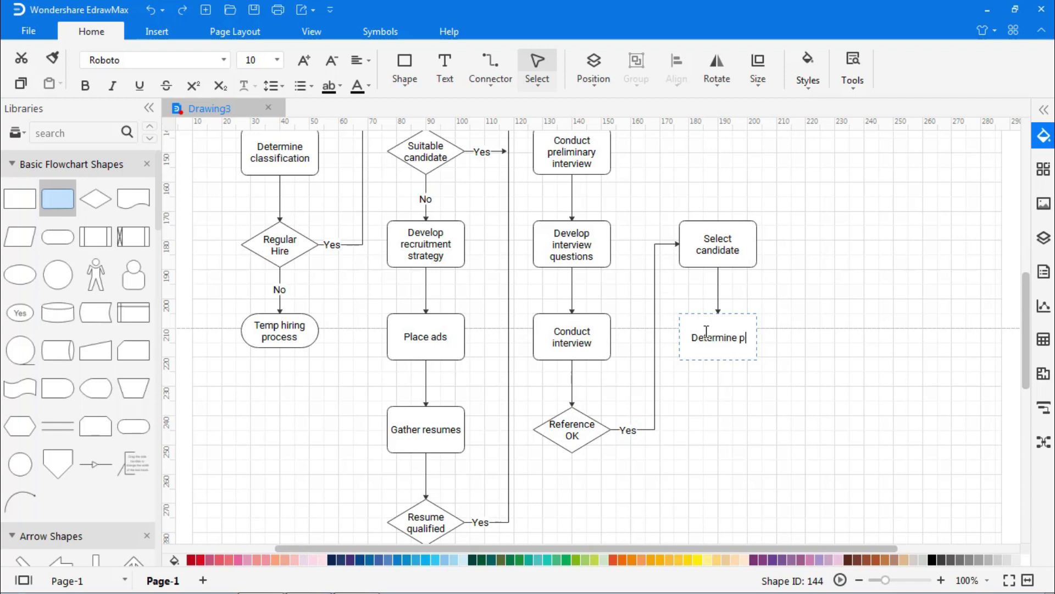
{"action": "type", "text": "ay package"}
{"action": "left_click", "coordinate": [703, 367]}
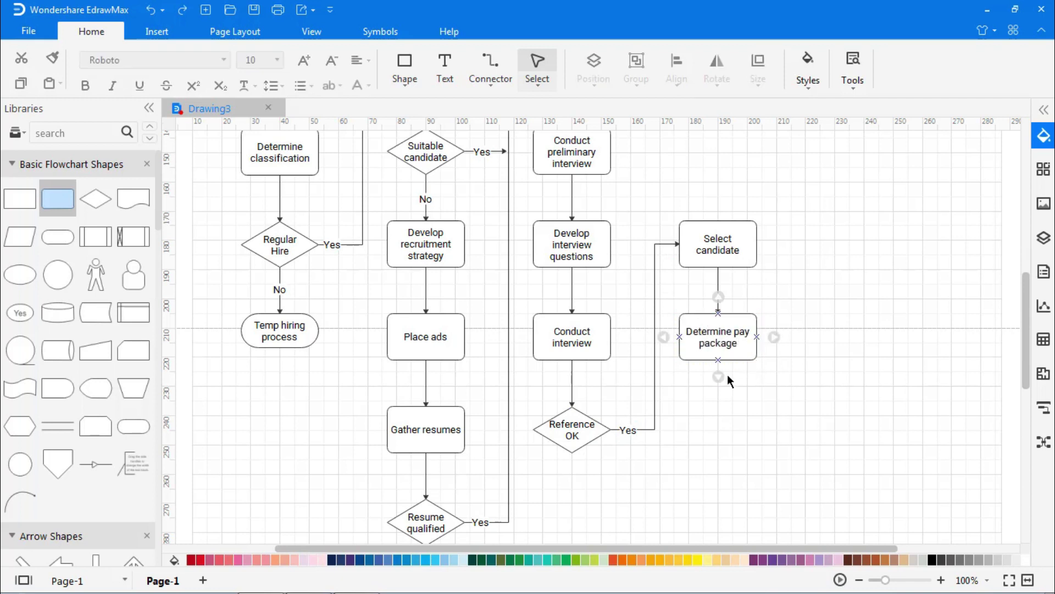
{"action": "left_click", "coordinate": [719, 376]}
{"action": "type", "text": "Make employ"}
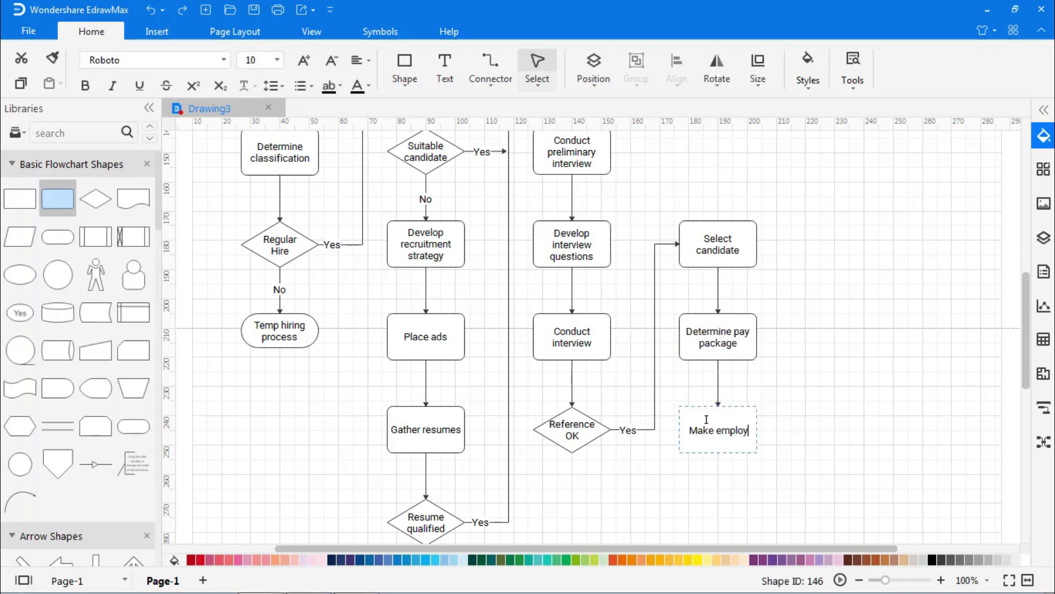
{"action": "type", "text": "ment"}
{"action": "left_click", "coordinate": [810, 429]}
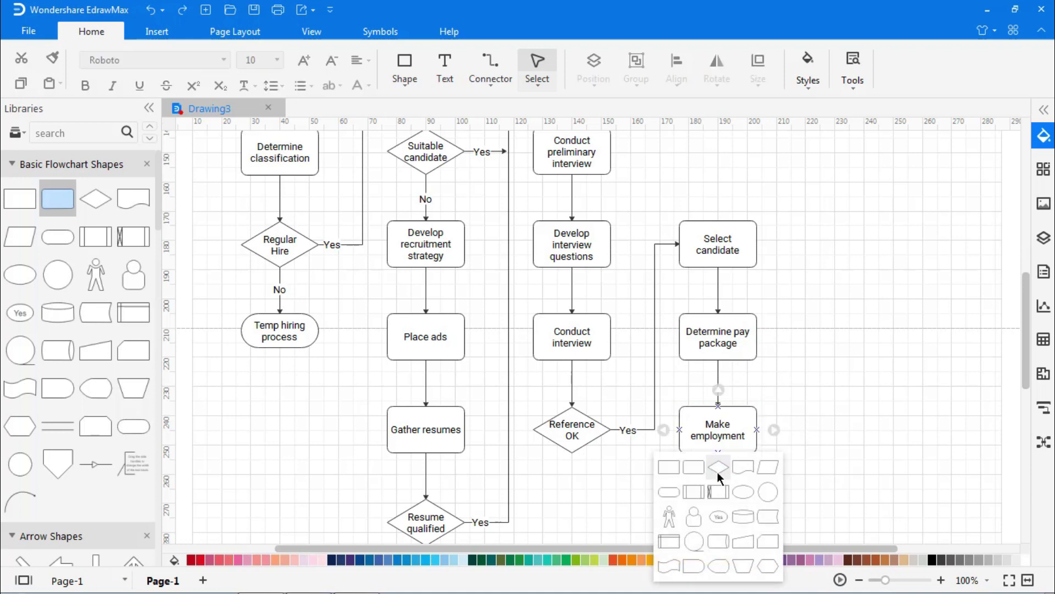
Add a 'Candidate accepts' diamond and a 'Hire candidate' terminator, labelling their connector 'Yes'
{"action": "left_click", "coordinate": [718, 468]}
{"action": "type", "text": "Candidate accepts"}
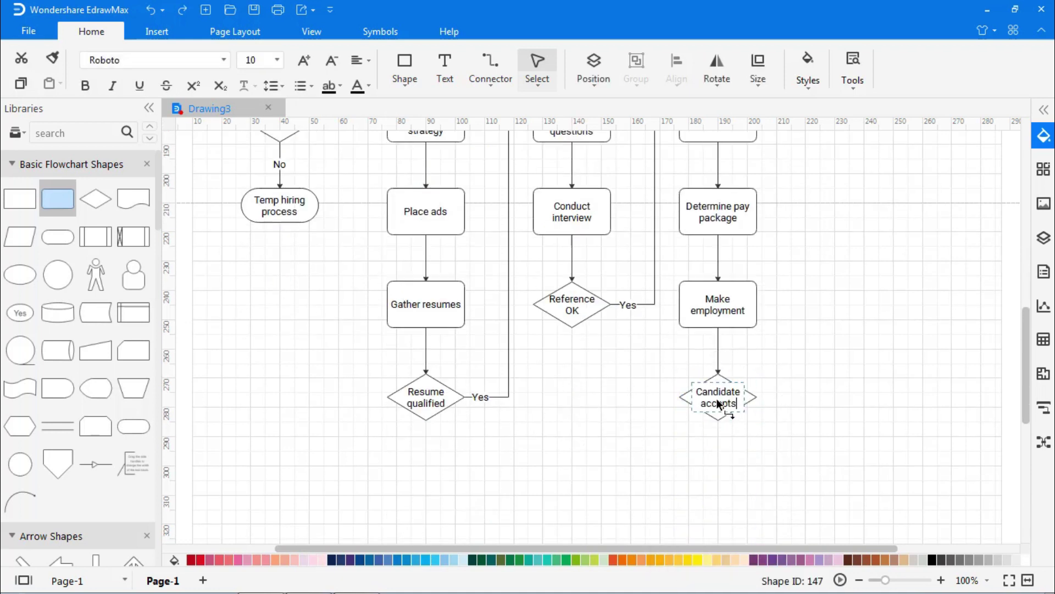
{"action": "left_click", "coordinate": [864, 396]}
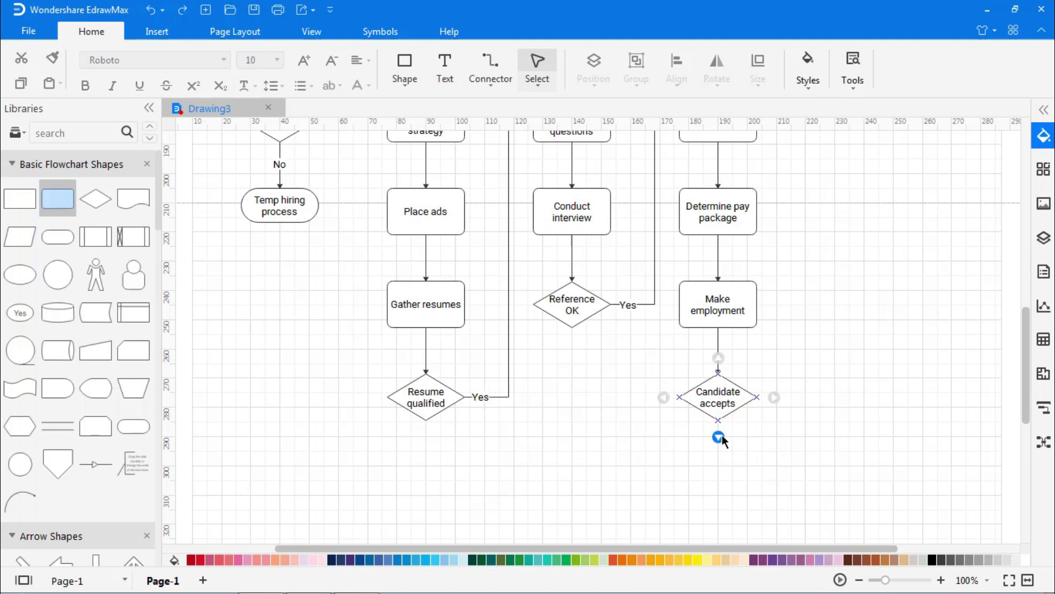
{"action": "mouse_move", "coordinate": [719, 438]}
{"action": "left_click", "coordinate": [697, 481]}
{"action": "type", "text": "Hire c"}
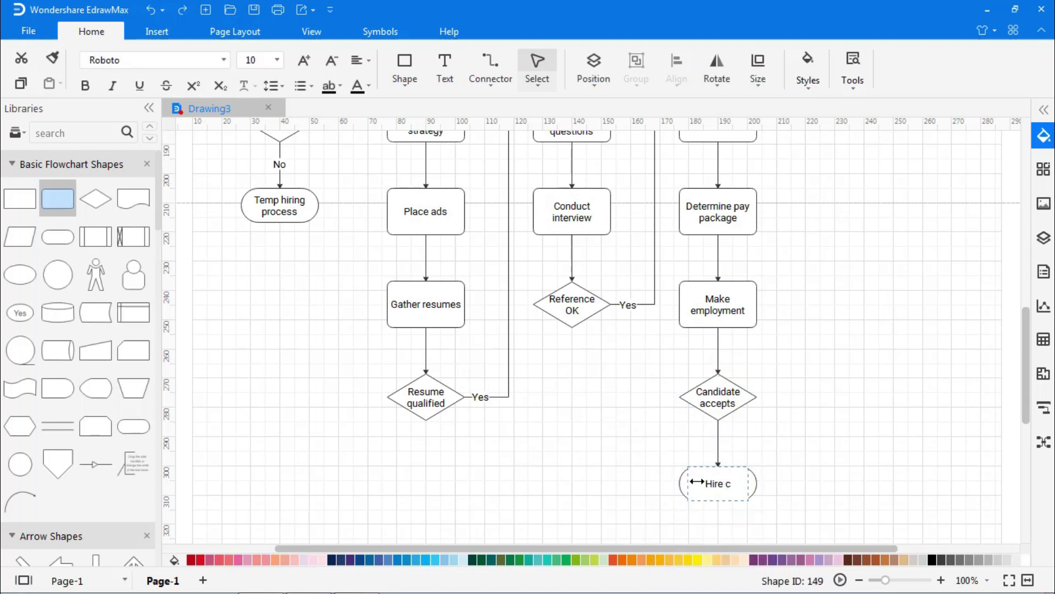
{"action": "type", "text": "andidate"}
{"action": "double_click", "coordinate": [717, 438]}
{"action": "type", "text": "Yes"}
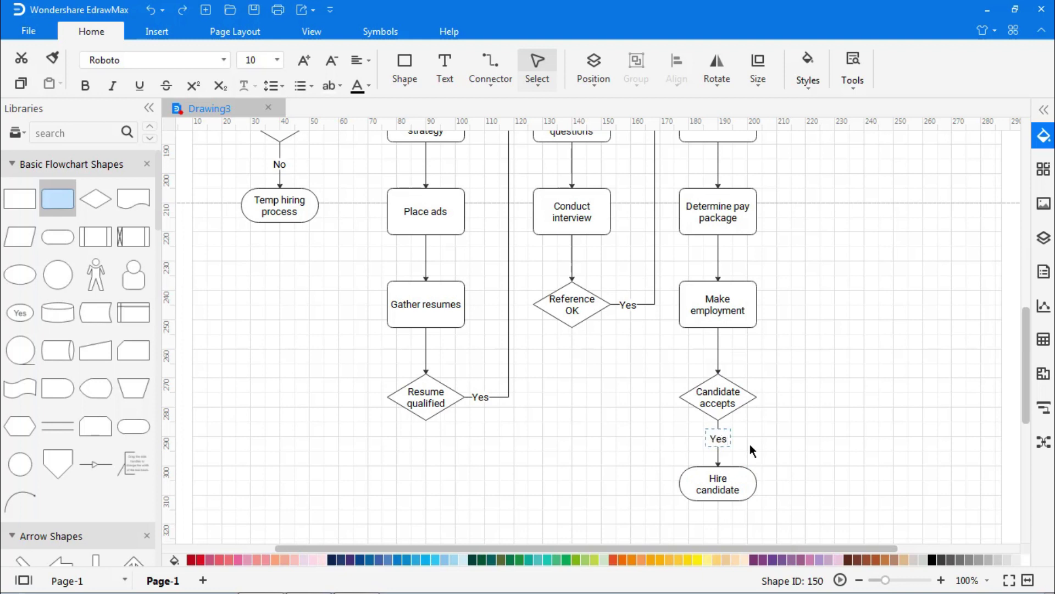
{"action": "left_click", "coordinate": [622, 382]}
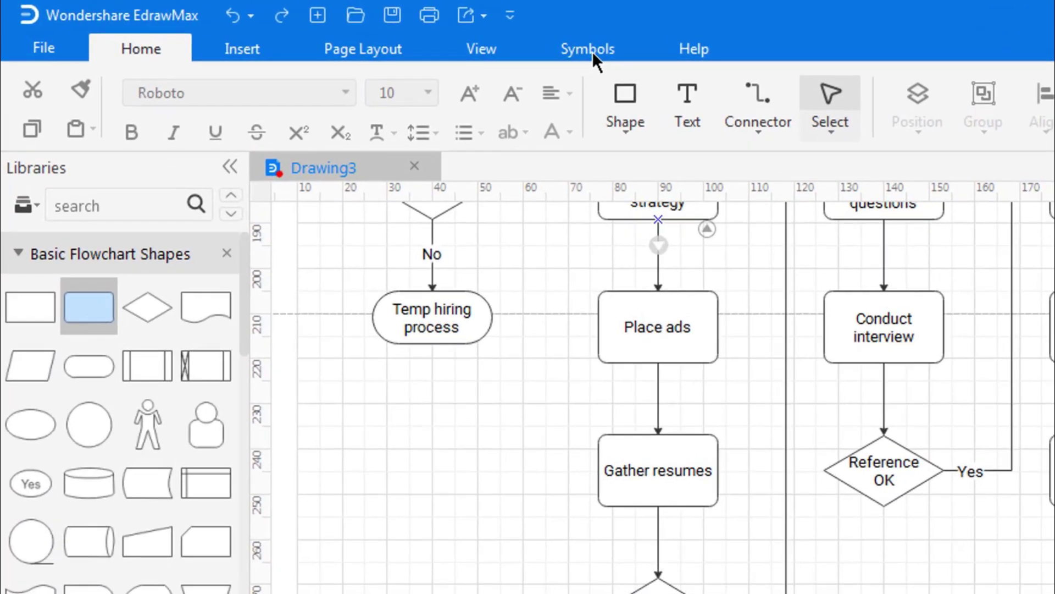
Load the Miscellaneous Flowchart Shapes library and place a summing junction below Reference OK
{"action": "left_click", "coordinate": [383, 33]}
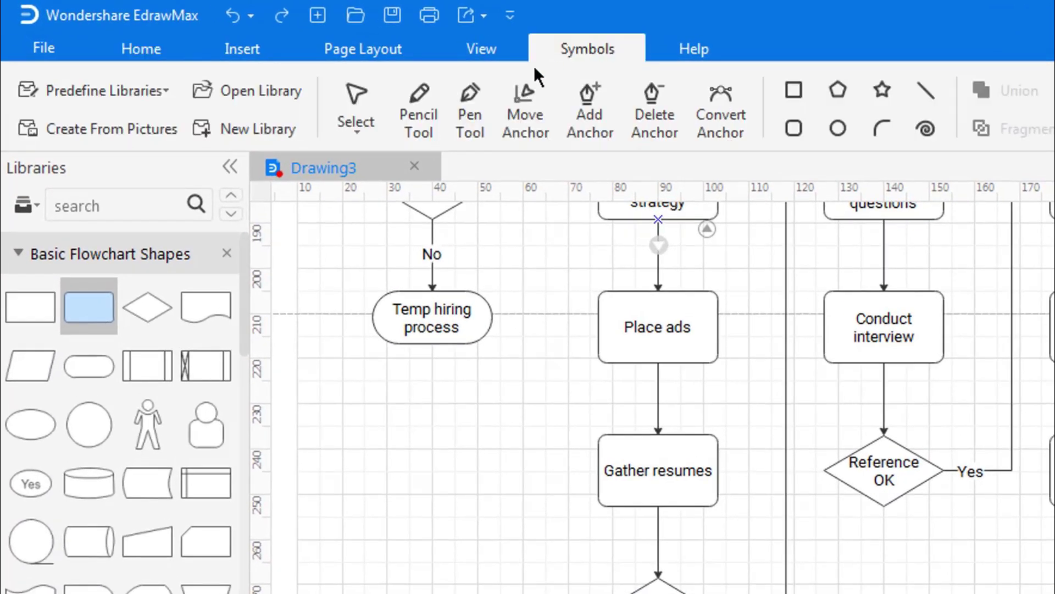
{"action": "left_click", "coordinate": [162, 87]}
{"action": "mouse_move", "coordinate": [96, 411]}
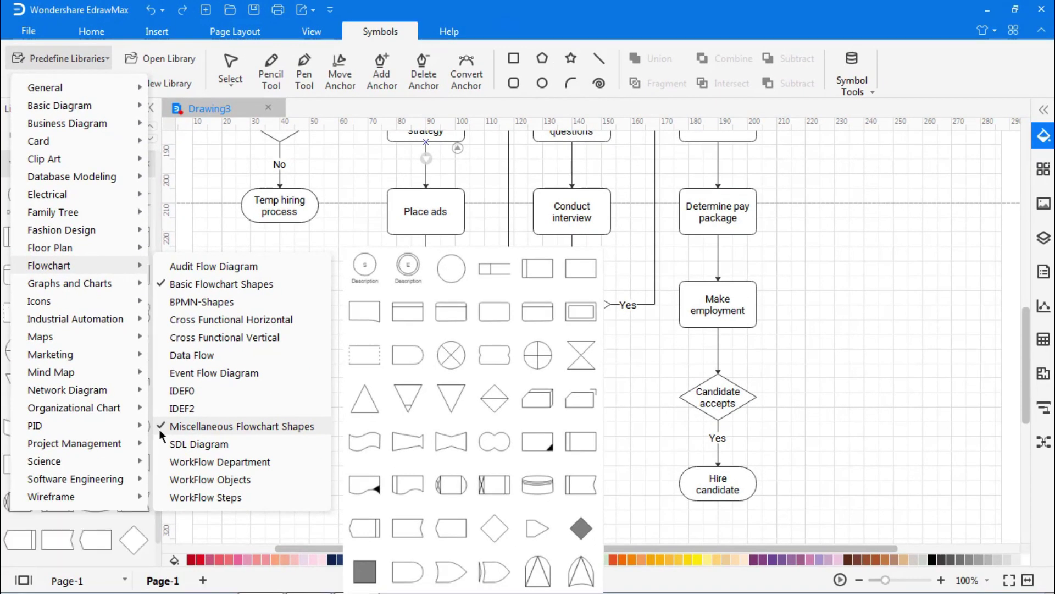
{"action": "left_click", "coordinate": [187, 500]}
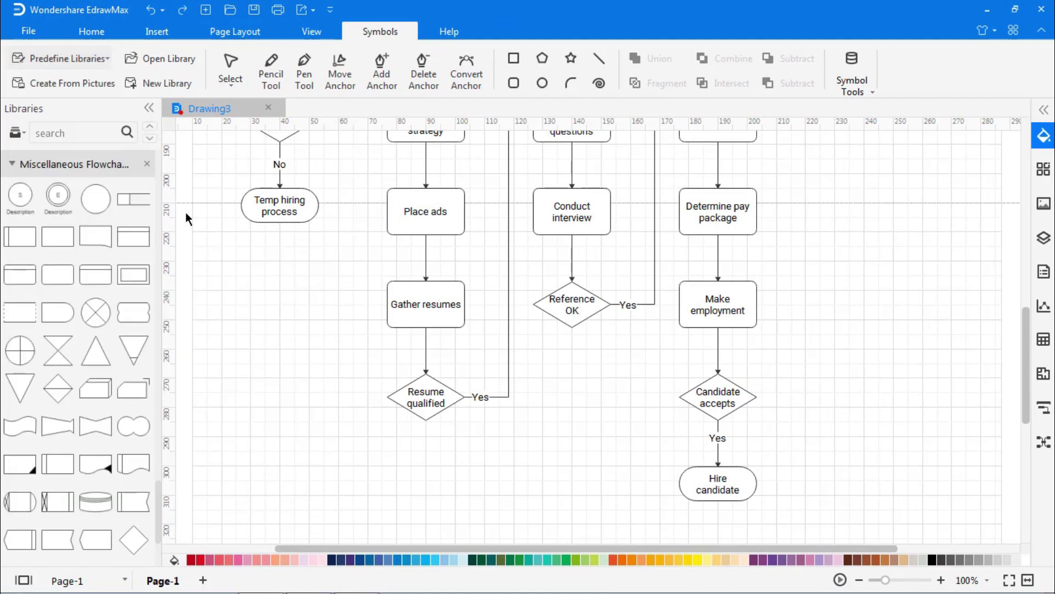
{"action": "left_click_drag", "start_coordinate": [97, 318], "coordinate": [572, 477]}
Draw 'No' connectors from Reference OK, Candidate accepts and Resume qualified into the junction
{"action": "left_click_drag", "start_coordinate": [572, 338], "coordinate": [573, 454]}
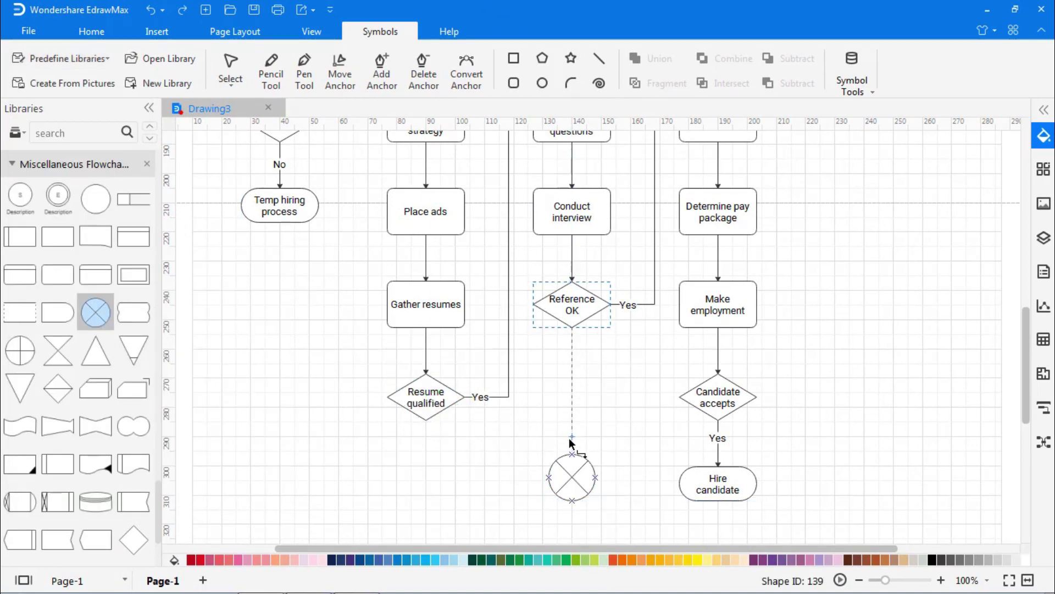
{"action": "type", "text": "No"}
{"action": "left_click", "coordinate": [588, 389]}
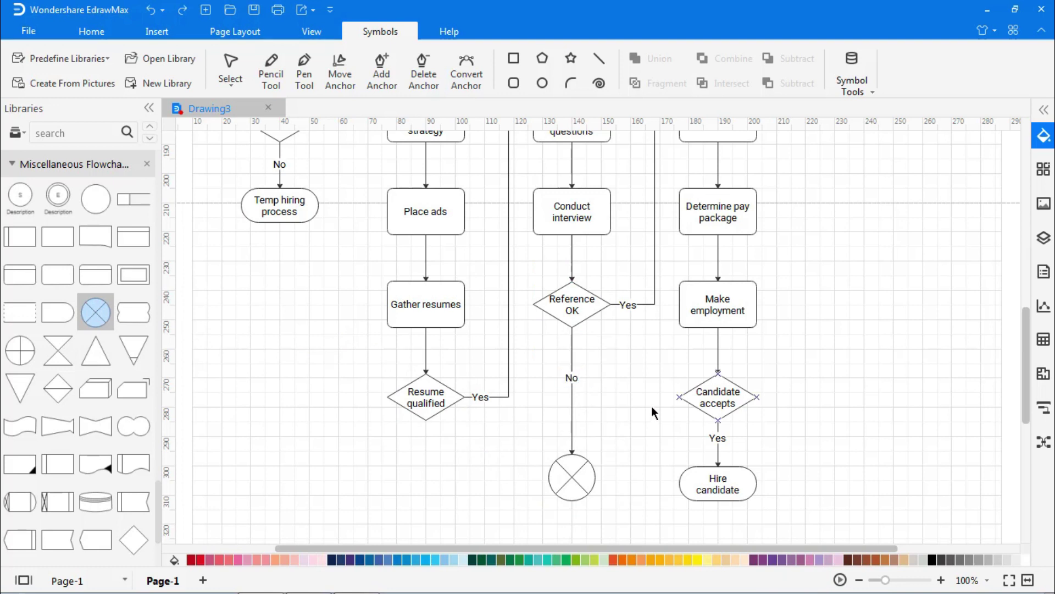
{"action": "left_click_drag", "start_coordinate": [659, 404], "coordinate": [597, 477]}
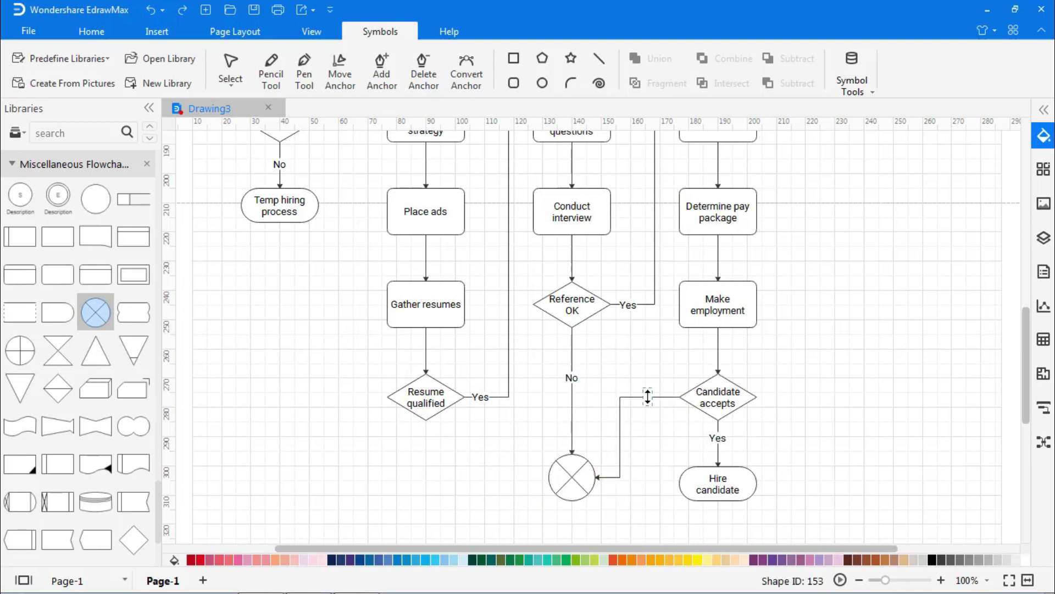
{"action": "type", "text": "No"}
{"action": "left_click", "coordinate": [657, 417]}
{"action": "left_click_drag", "start_coordinate": [426, 421], "coordinate": [379, 309]}
{"action": "type", "text": "No"}
Give the Identify staffing need, Temp hiring process and Hire candidate terminators a green gradient fill
{"action": "left_click", "coordinate": [780, 349]}
{"action": "scroll", "coordinate": [809, 408], "scroll_direction": "up", "scroll_amount": 10}
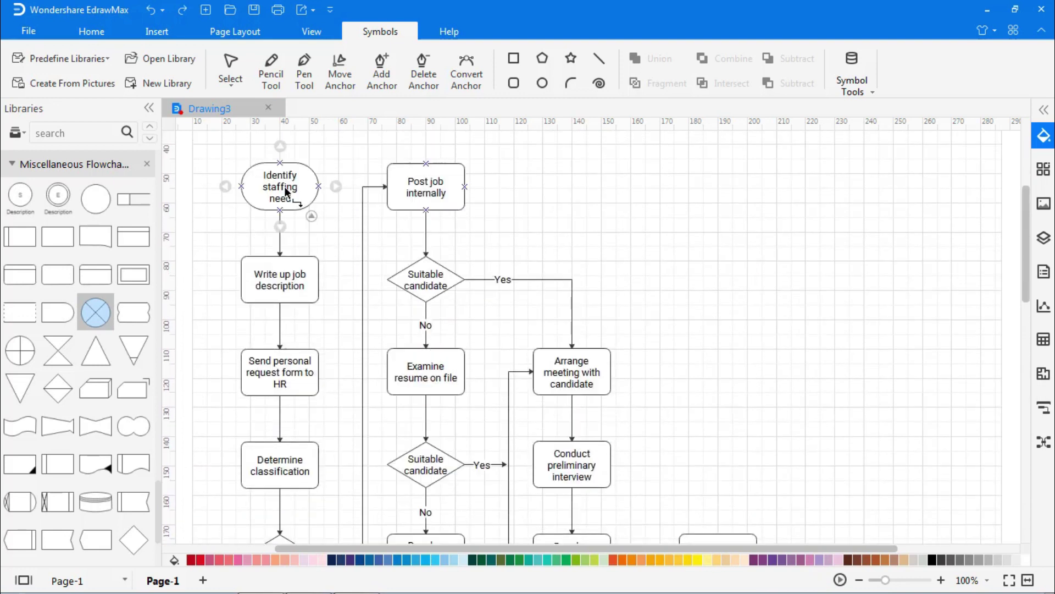
{"action": "left_click", "coordinate": [280, 198]}
{"action": "scroll", "coordinate": [283, 439], "scroll_direction": "down", "scroll_amount": 6}
{"action": "left_click", "coordinate": [283, 456]}
{"action": "scroll", "coordinate": [283, 456], "scroll_direction": "down", "scroll_amount": 6}
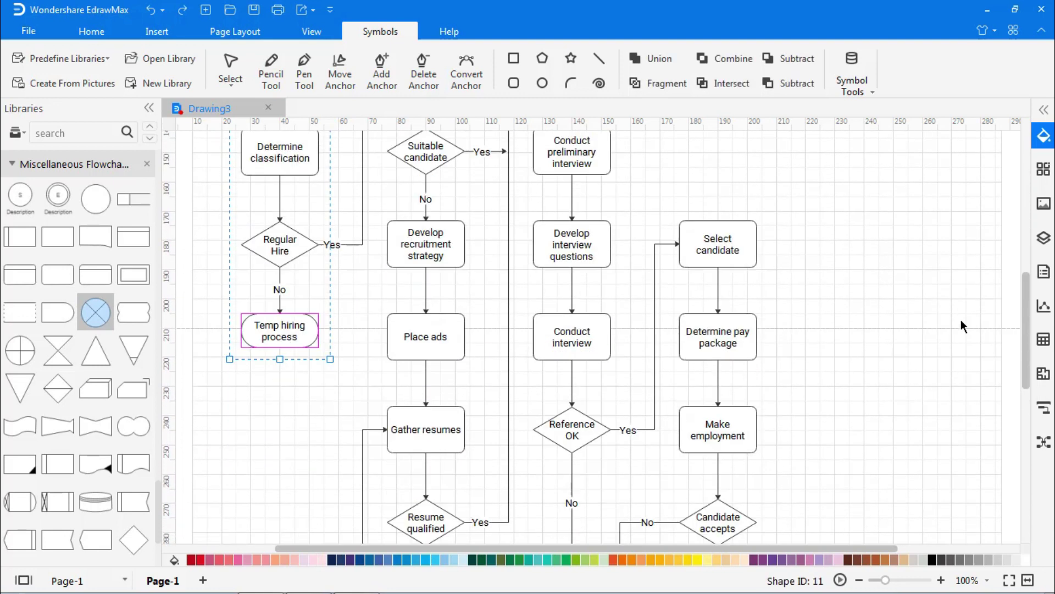
{"action": "left_click", "coordinate": [720, 484], "text": "ctrl"}
{"action": "left_click", "coordinate": [1044, 111]}
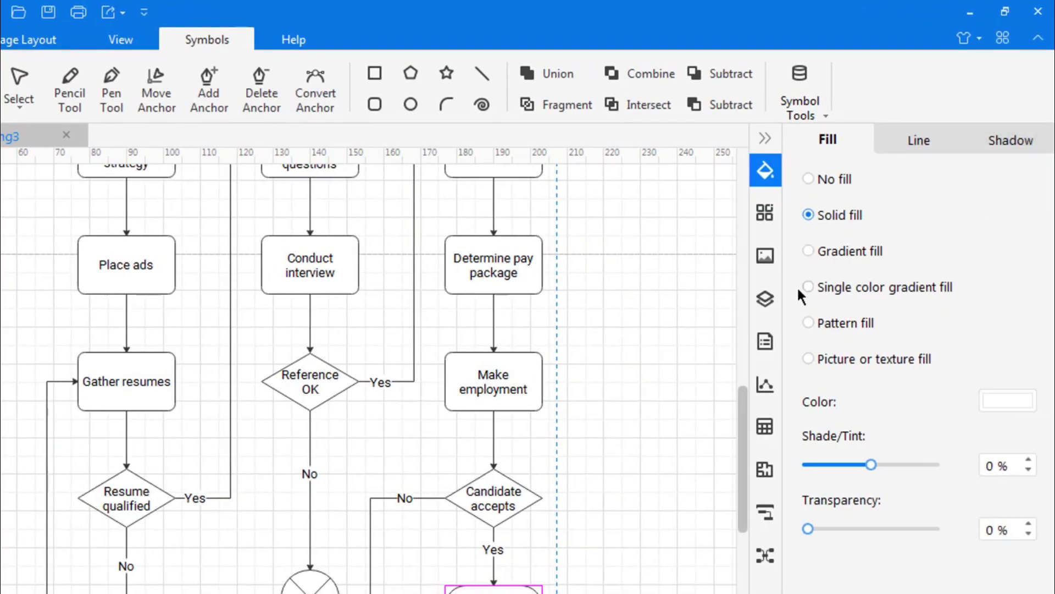
{"action": "left_click", "coordinate": [806, 286]}
{"action": "left_click", "coordinate": [1015, 482]}
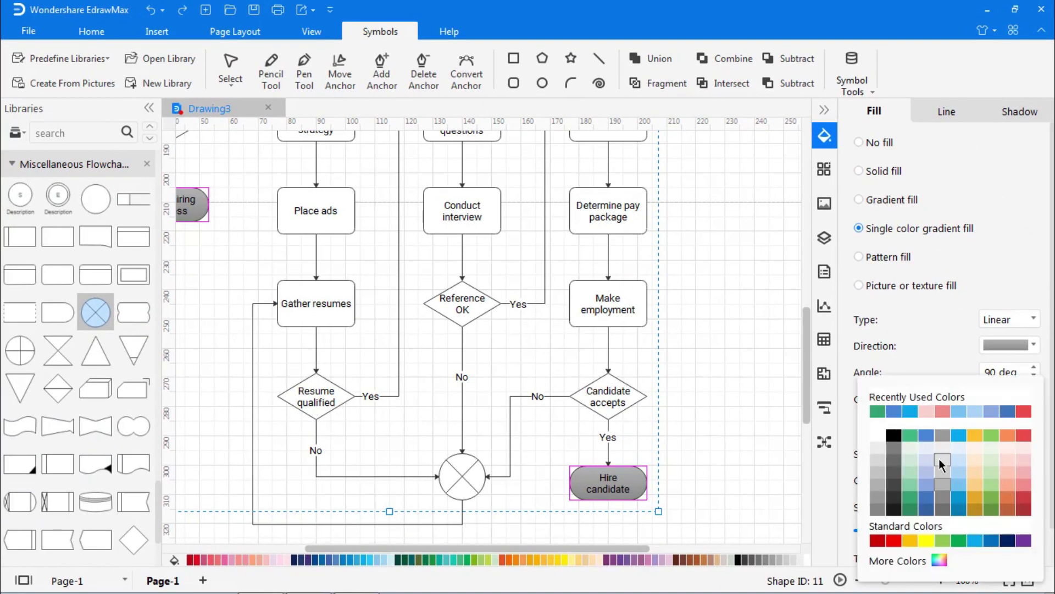
{"action": "left_click", "coordinate": [878, 411]}
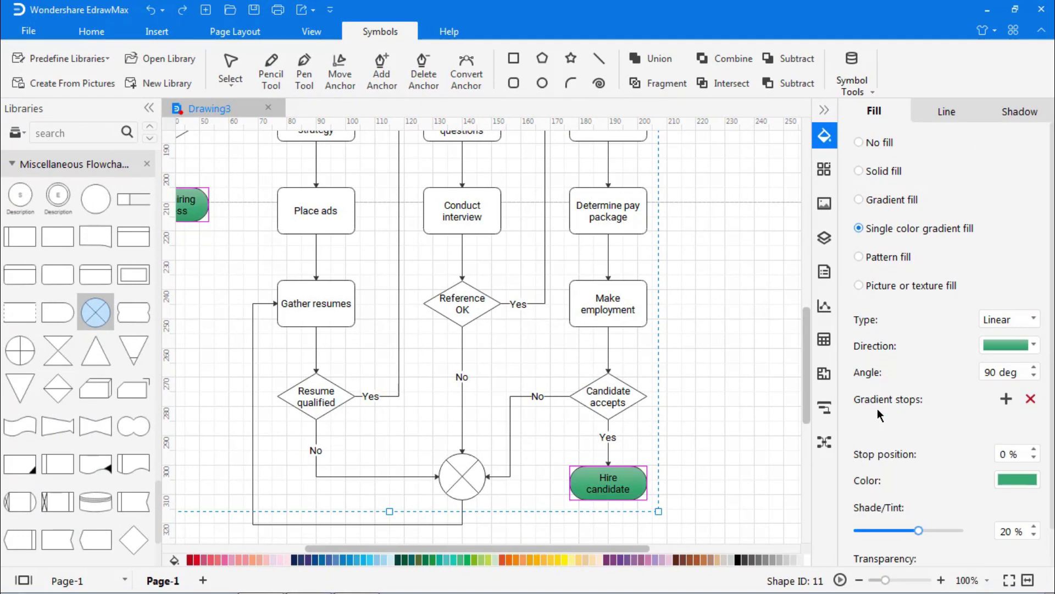
Select the Post job internally, Examine resume on file, Develop recruitment strategy and Place ads boxes
{"action": "scroll", "coordinate": [806, 354], "scroll_direction": "up", "scroll_amount": 6}
{"action": "scroll", "coordinate": [608, 549], "scroll_direction": "left", "scroll_amount": 3}
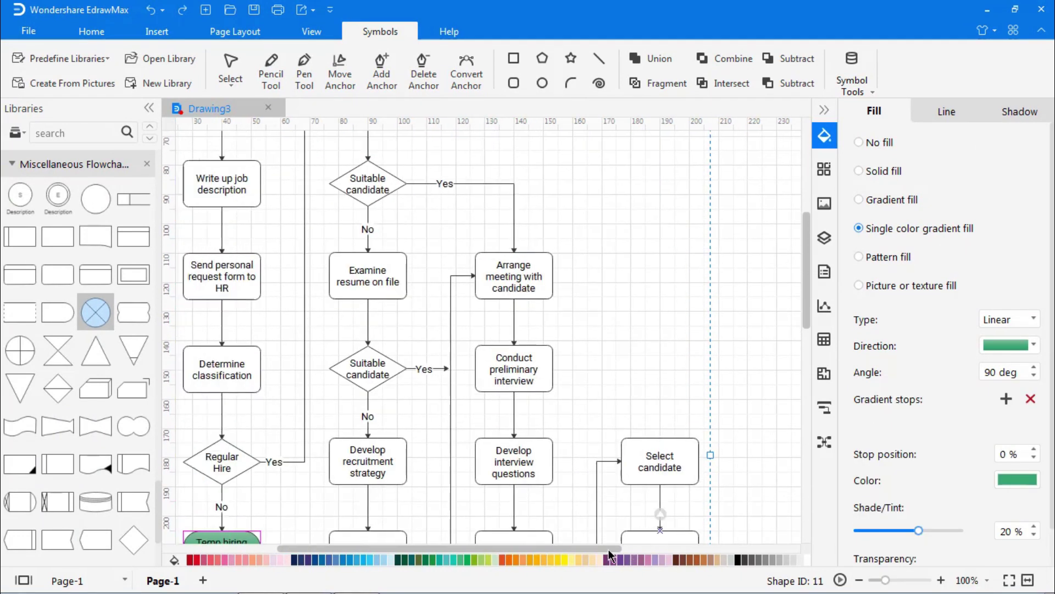
{"action": "scroll", "coordinate": [438, 394], "scroll_direction": "up", "scroll_amount": 3}
{"action": "left_click_drag", "start_coordinate": [209, 236], "coordinate": [555, 498]}
{"action": "scroll", "coordinate": [631, 378], "scroll_direction": "down", "scroll_amount": 4}
{"action": "scroll", "coordinate": [494, 330], "scroll_direction": "up", "scroll_amount": 4}
{"action": "left_click", "coordinate": [393, 200], "text": "shift"}
{"action": "left_click", "coordinate": [399, 366], "text": "shift"}
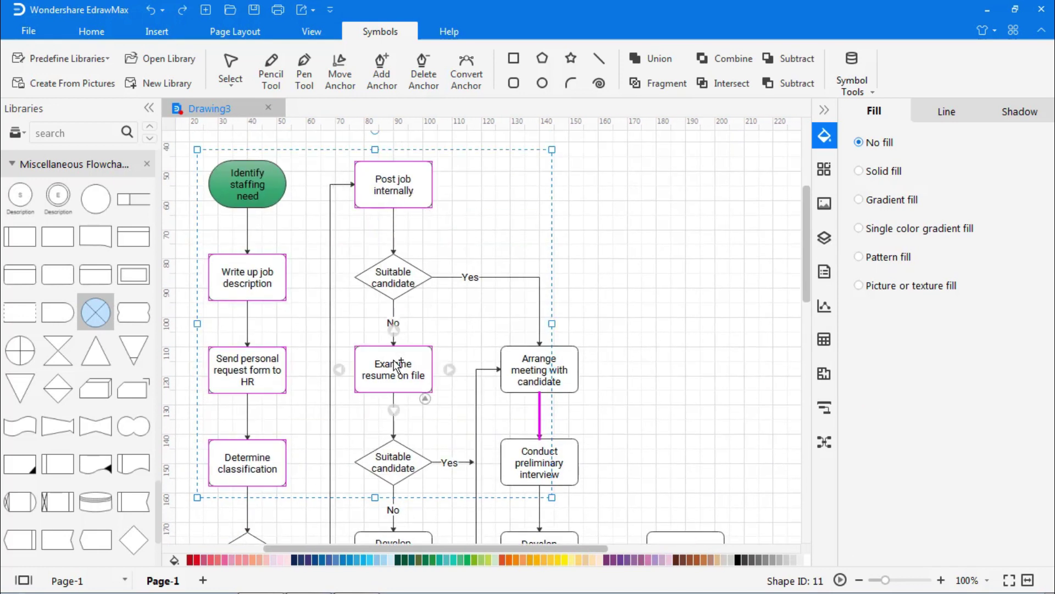
{"action": "scroll", "coordinate": [678, 206], "scroll_direction": "down", "scroll_amount": 5}
{"action": "left_click", "coordinate": [416, 413], "text": "shift"}
{"action": "left_click", "coordinate": [410, 487], "text": "shift"}
{"action": "scroll", "coordinate": [411, 486], "scroll_direction": "down", "scroll_amount": 5}
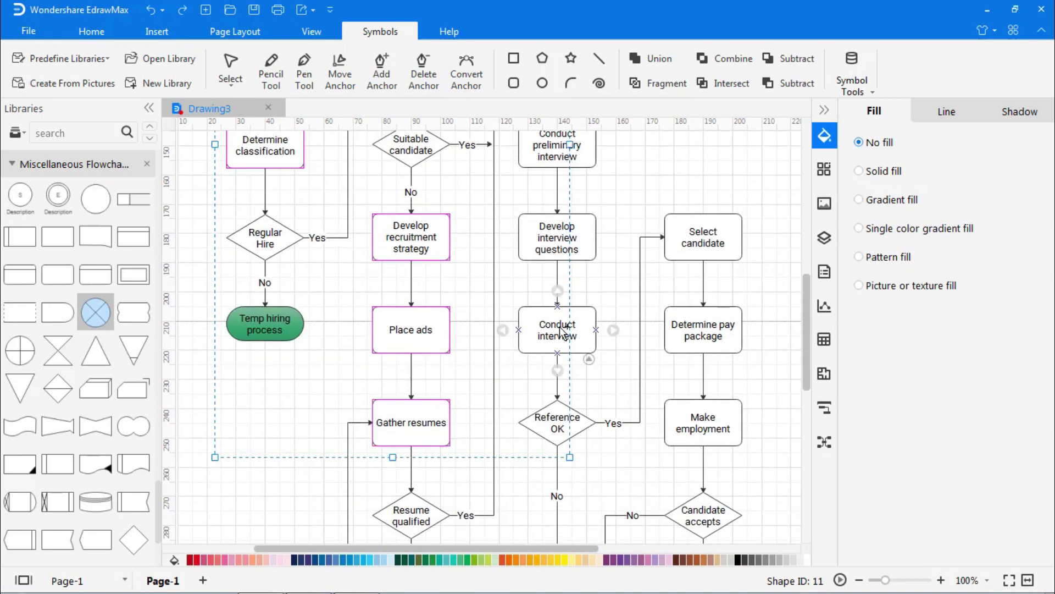
{"action": "scroll", "coordinate": [712, 378], "scroll_direction": "up", "scroll_amount": 6}
{"action": "scroll", "coordinate": [712, 379], "scroll_direction": "right", "scroll_amount": 2}
Add the interview, Select candidate, pay package and employment boxes, then apply an orange gradient fill
{"action": "left_click", "coordinate": [513, 374], "text": "shift"}
{"action": "left_click", "coordinate": [513, 446], "text": "shift"}
{"action": "scroll", "coordinate": [513, 418], "scroll_direction": "down", "scroll_amount": 5}
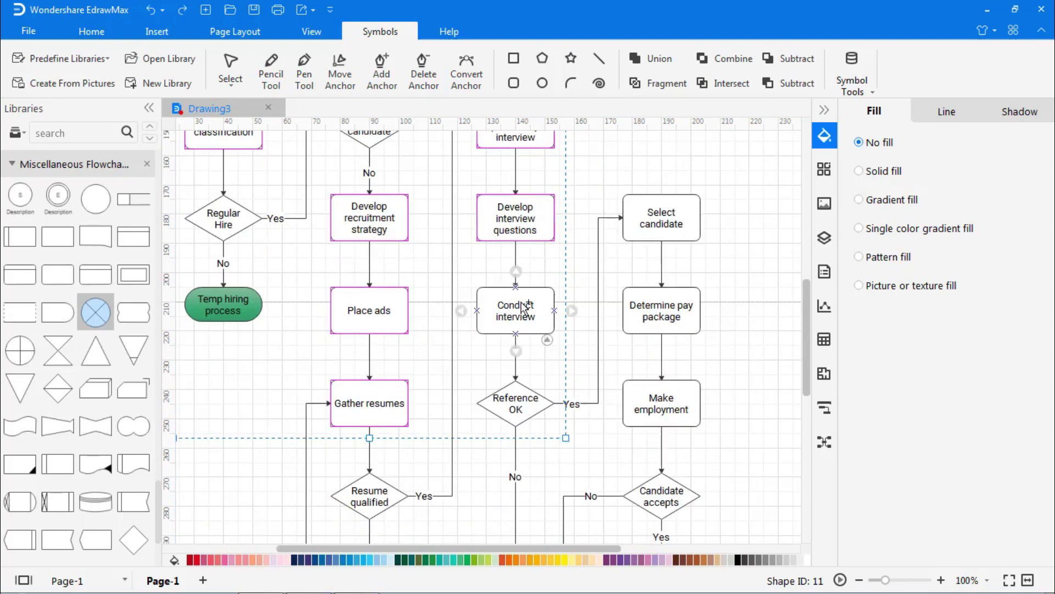
{"action": "left_click", "coordinate": [514, 308], "text": "shift"}
{"action": "left_click", "coordinate": [655, 232], "text": "shift"}
{"action": "left_click", "coordinate": [662, 330], "text": "shift"}
{"action": "left_click", "coordinate": [663, 407], "text": "shift"}
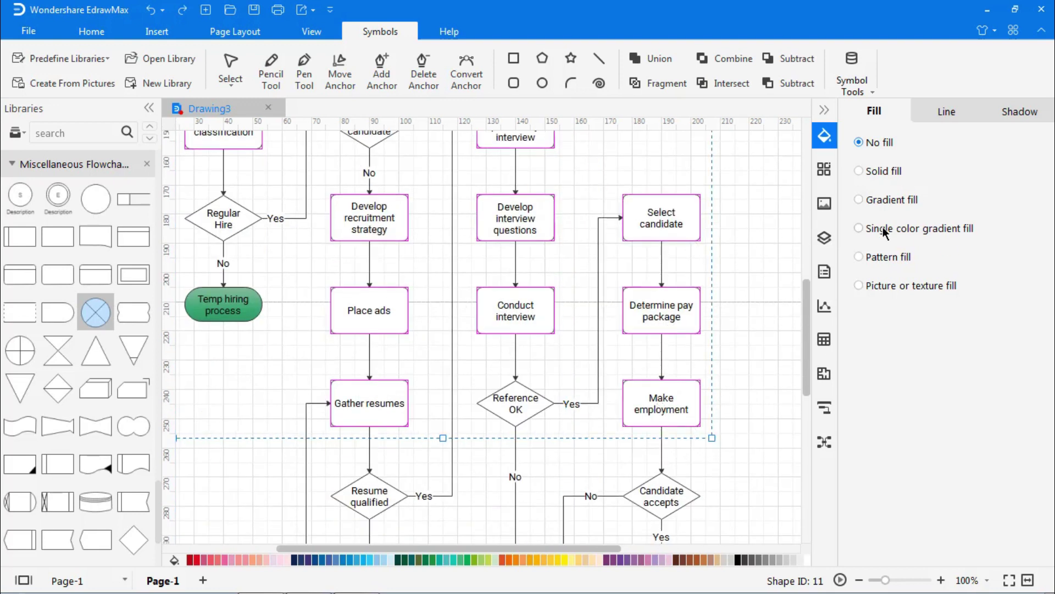
{"action": "left_click", "coordinate": [860, 228]}
{"action": "left_click", "coordinate": [1009, 477]}
{"action": "left_click", "coordinate": [976, 483]}
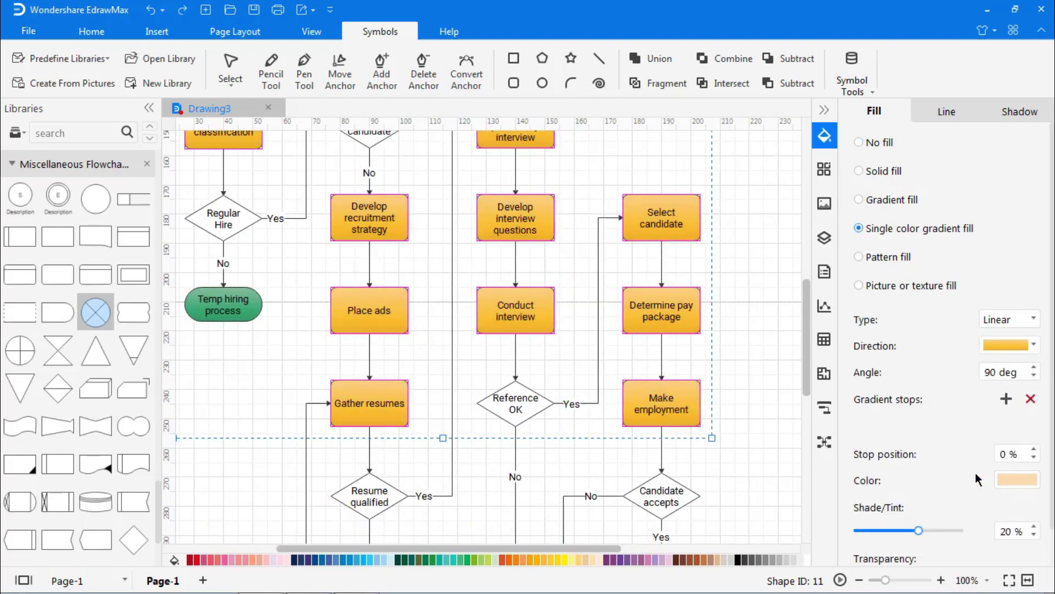
{"action": "left_click", "coordinate": [758, 382]}
Select the Regular Hire, both Suitable candidate and the Resume qualified diamonds
{"action": "left_click_drag", "start_coordinate": [811, 374], "coordinate": [799, 278]}
{"action": "left_click_drag", "start_coordinate": [505, 545], "coordinate": [478, 547]}
{"action": "scroll", "coordinate": [587, 331], "scroll_direction": "down", "scroll_amount": 2}
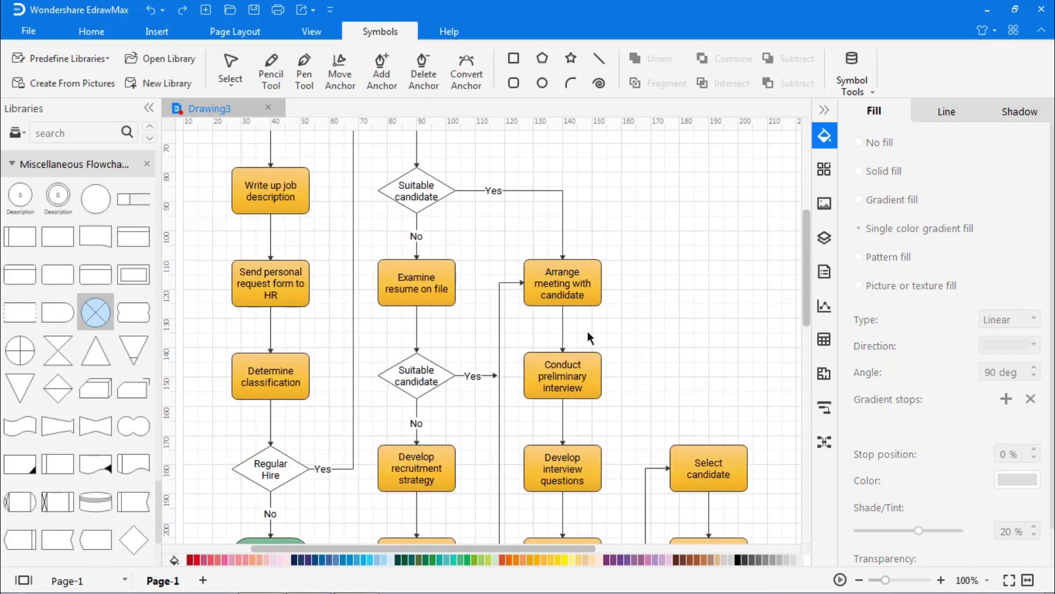
{"action": "left_click", "coordinate": [271, 468]}
{"action": "left_click", "coordinate": [413, 189], "text": "shift"}
{"action": "left_click", "coordinate": [417, 375], "text": "shift"}
{"action": "scroll", "coordinate": [416, 375], "scroll_direction": "down", "scroll_amount": 4}
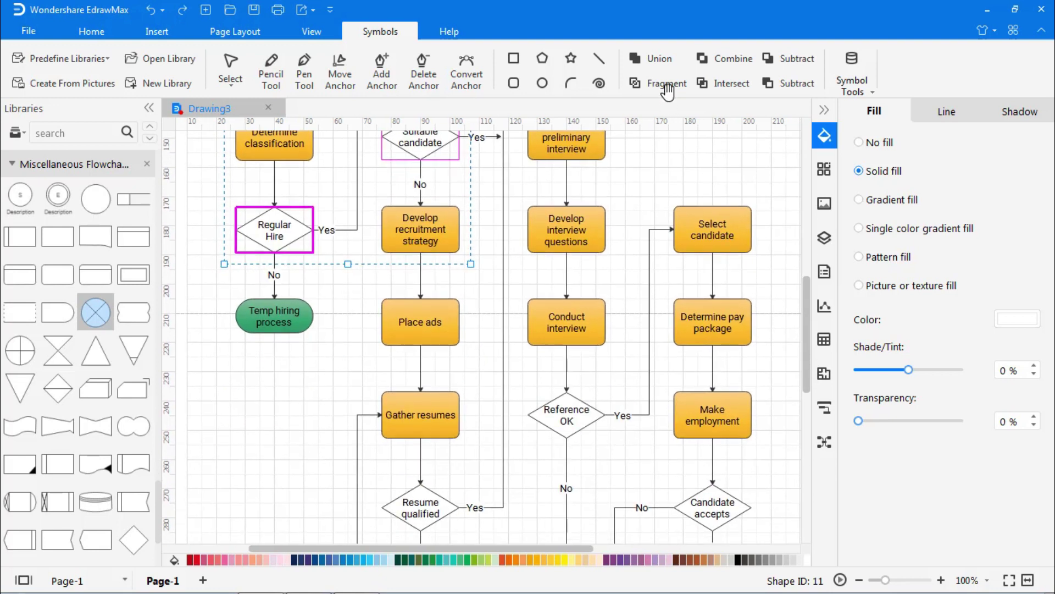
{"action": "left_click", "coordinate": [420, 503], "text": "shift"}
Add Reference OK and Candidate accepts, then give all selected diamonds a blue gradient fill
{"action": "left_click", "coordinate": [567, 415], "text": "shift"}
{"action": "left_click", "coordinate": [714, 508], "text": "shift"}
{"action": "left_click", "coordinate": [858, 228]}
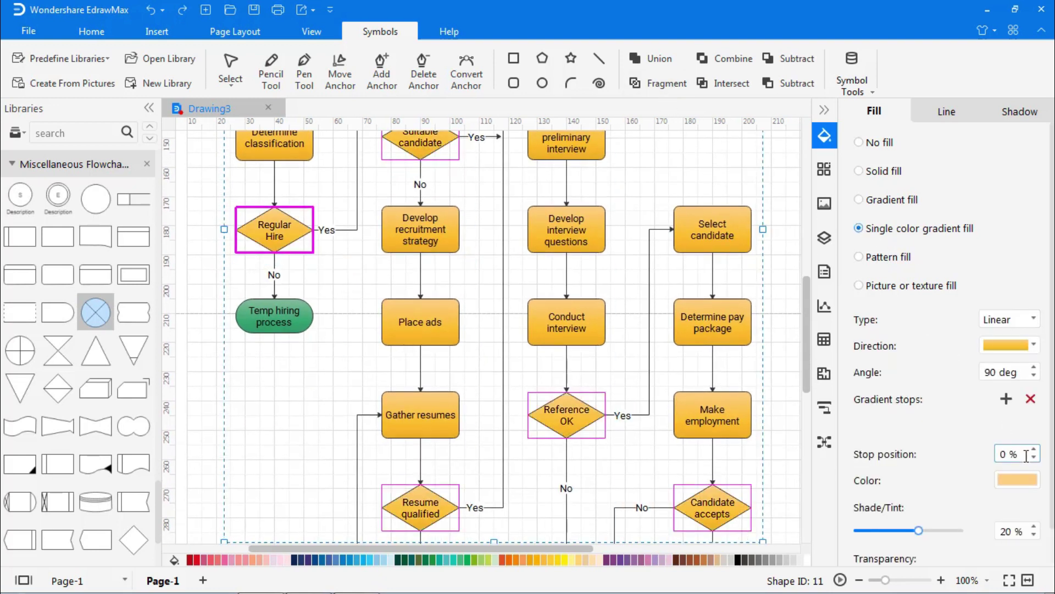
{"action": "left_click", "coordinate": [1009, 481]}
{"action": "left_click", "coordinate": [957, 437]}
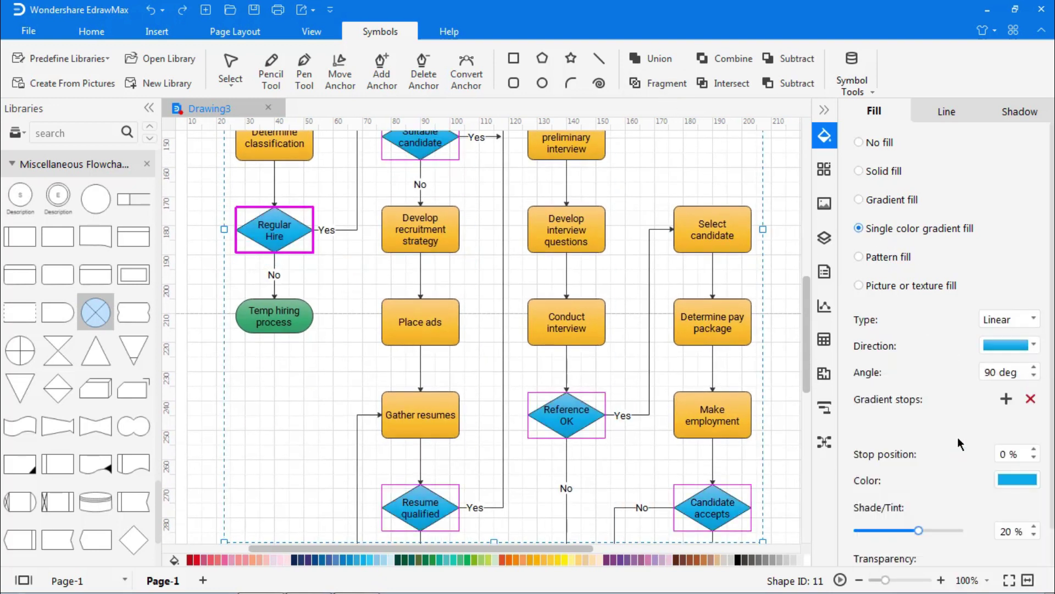
{"action": "left_click", "coordinate": [788, 426]}
{"action": "left_click_drag", "start_coordinate": [806, 388], "coordinate": [807, 289]}
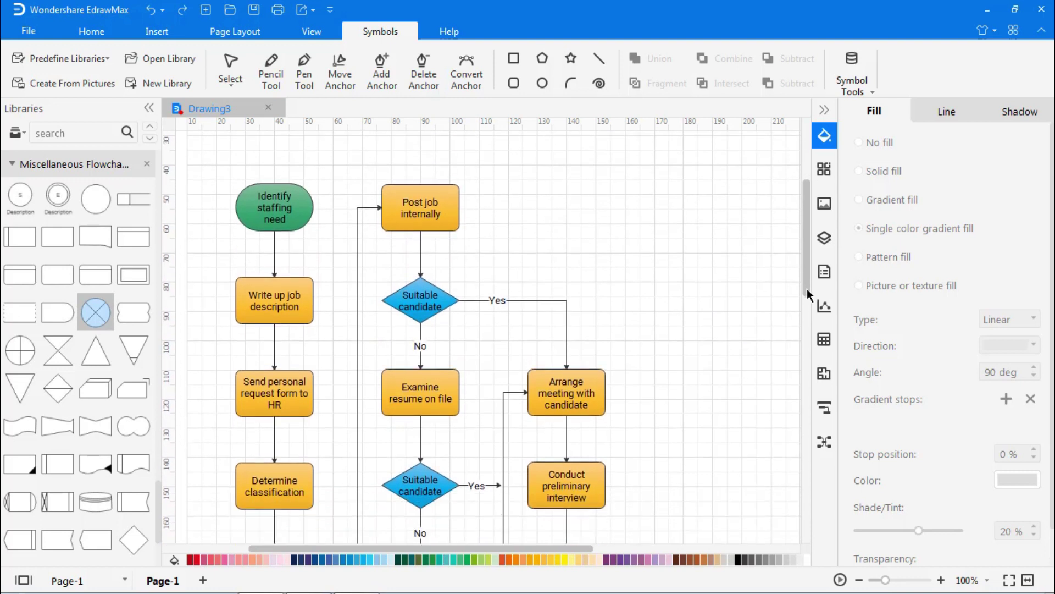
Add a text box above the flowchart reading 'Job Hiring Process Flowchart'
{"action": "left_click", "coordinate": [98, 31]}
{"action": "left_click", "coordinate": [446, 74]}
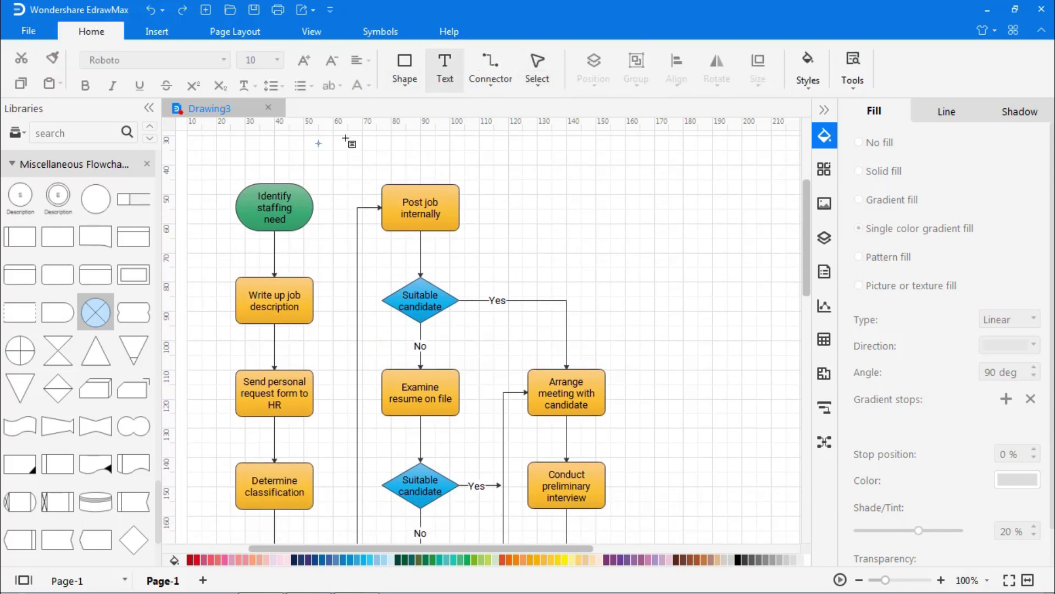
{"action": "left_click_drag", "start_coordinate": [285, 155], "coordinate": [275, 157]}
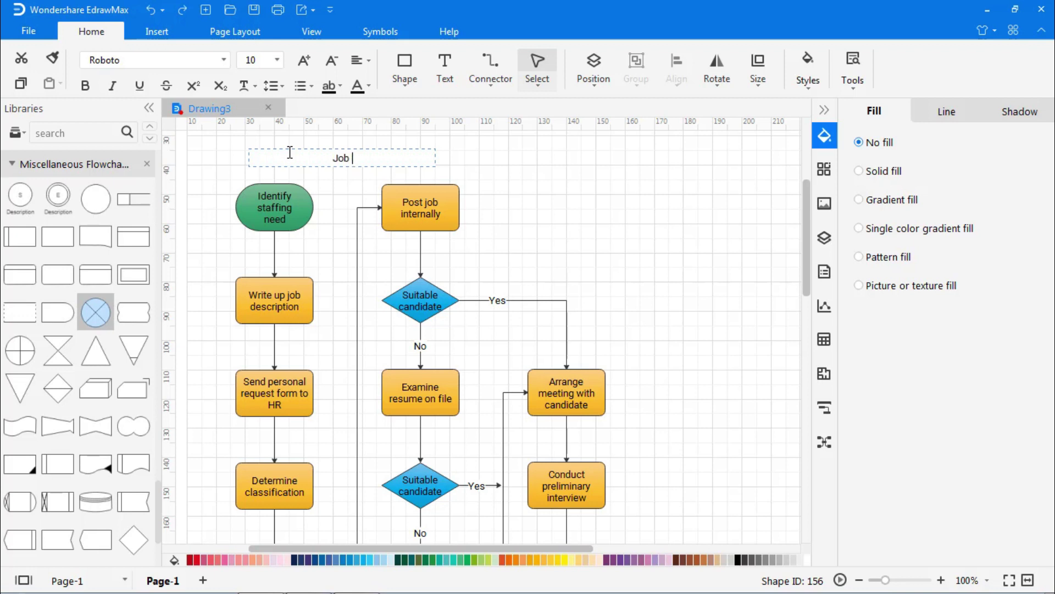
{"action": "type", "text": "Job Hiring Process  Flowchart"}
{"action": "left_click", "coordinate": [441, 156]}
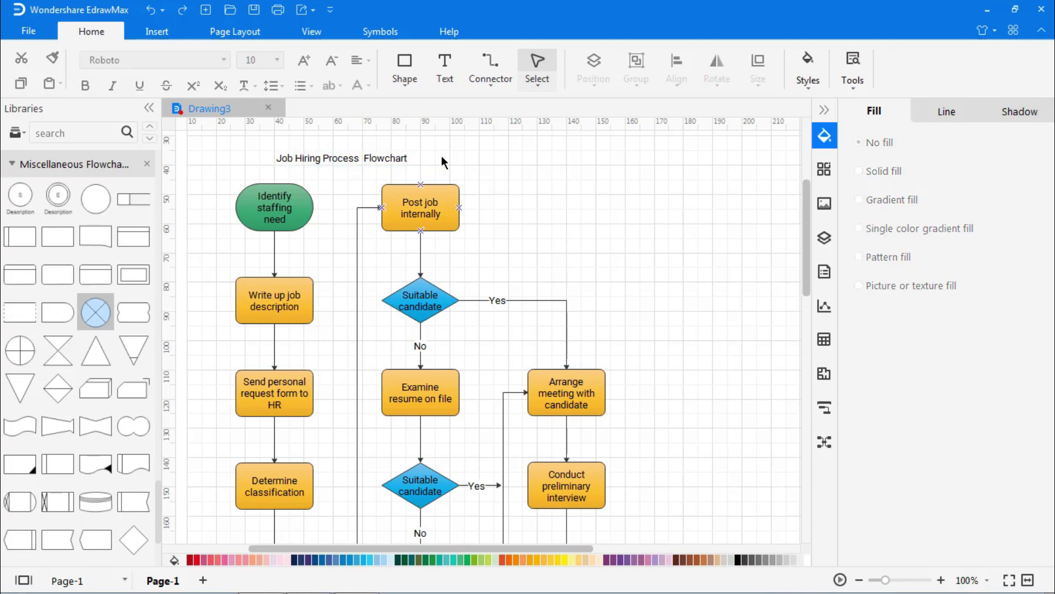
Make the title bold, 12 pt, with a darker blue gradient fill, then fit the chart in view
{"action": "left_click", "coordinate": [378, 154]}
{"action": "left_click", "coordinate": [84, 86]}
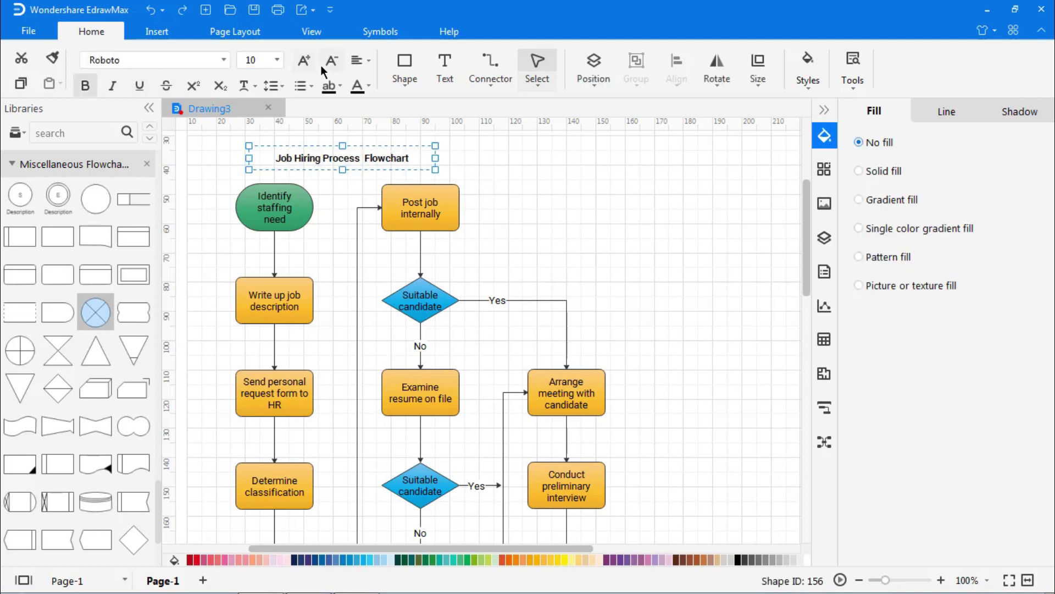
{"action": "left_click", "coordinate": [303, 60]}
{"action": "left_click", "coordinate": [303, 60]}
{"action": "left_click", "coordinate": [859, 228]}
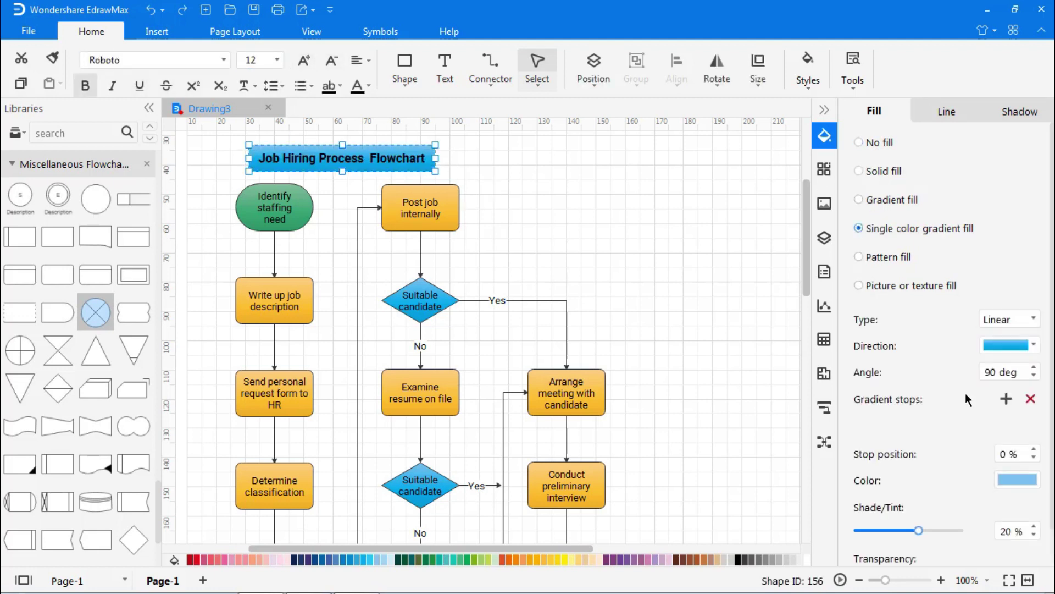
{"action": "left_click", "coordinate": [1014, 474]}
{"action": "left_click", "coordinate": [919, 430]}
{"action": "left_click", "coordinate": [730, 251]}
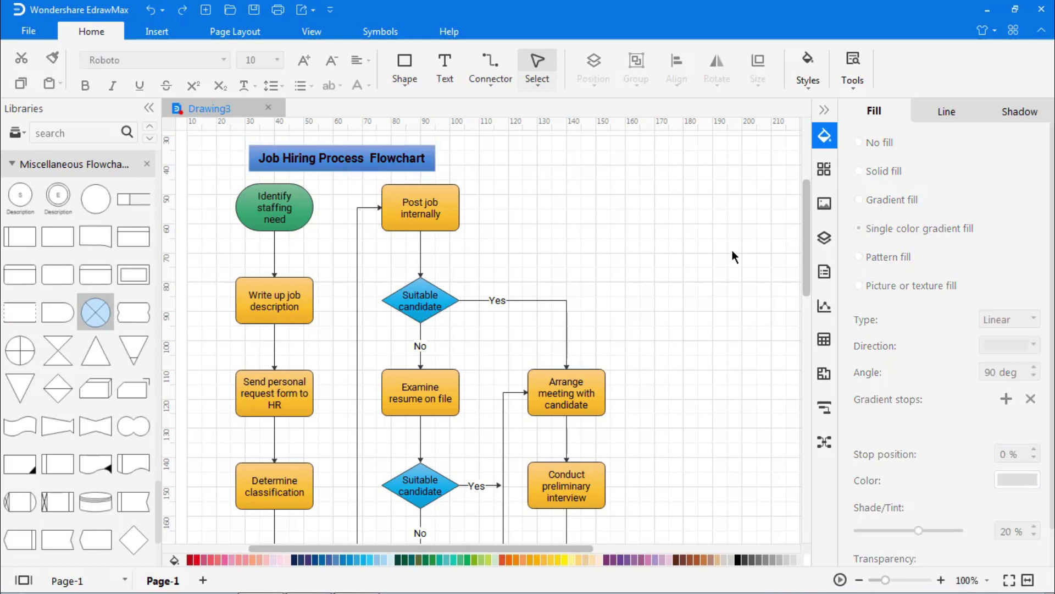
{"action": "right_click", "coordinate": [595, 185]}
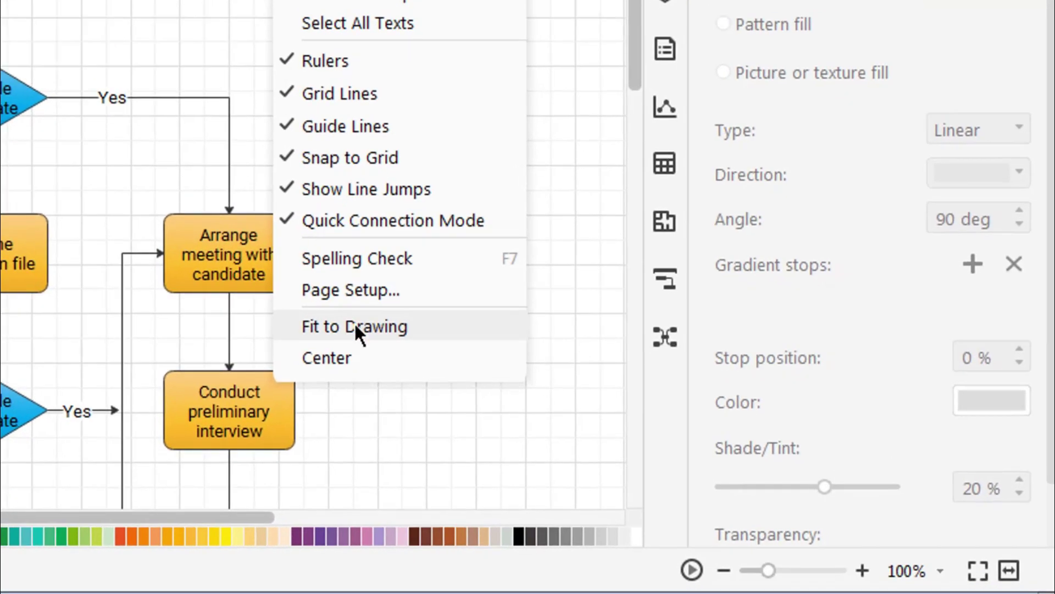
{"action": "left_click", "coordinate": [355, 324]}
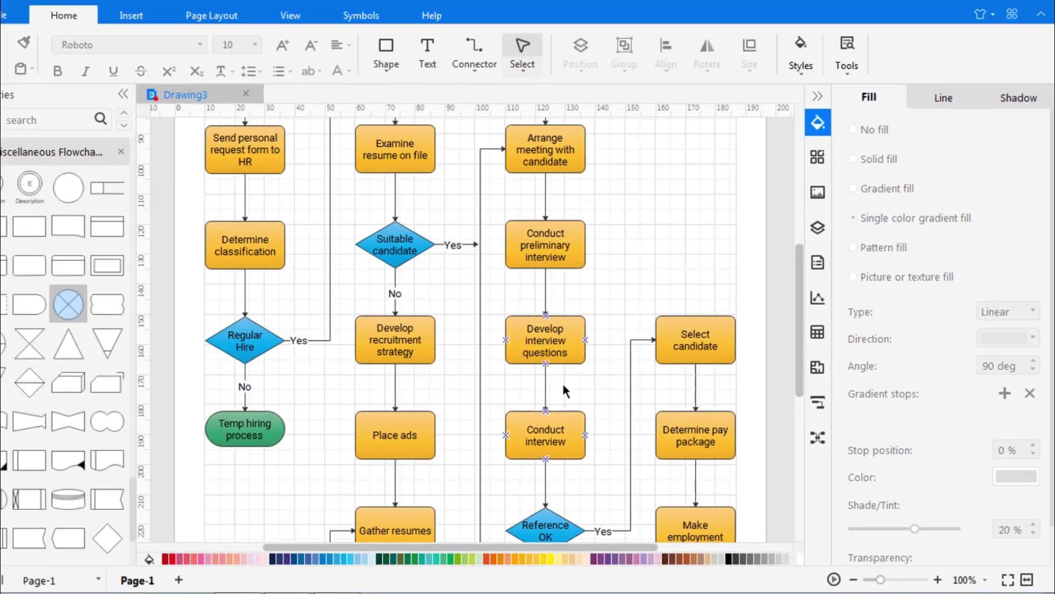
{"action": "scroll", "coordinate": [710, 375], "scroll_direction": "down", "scroll_amount": 9}
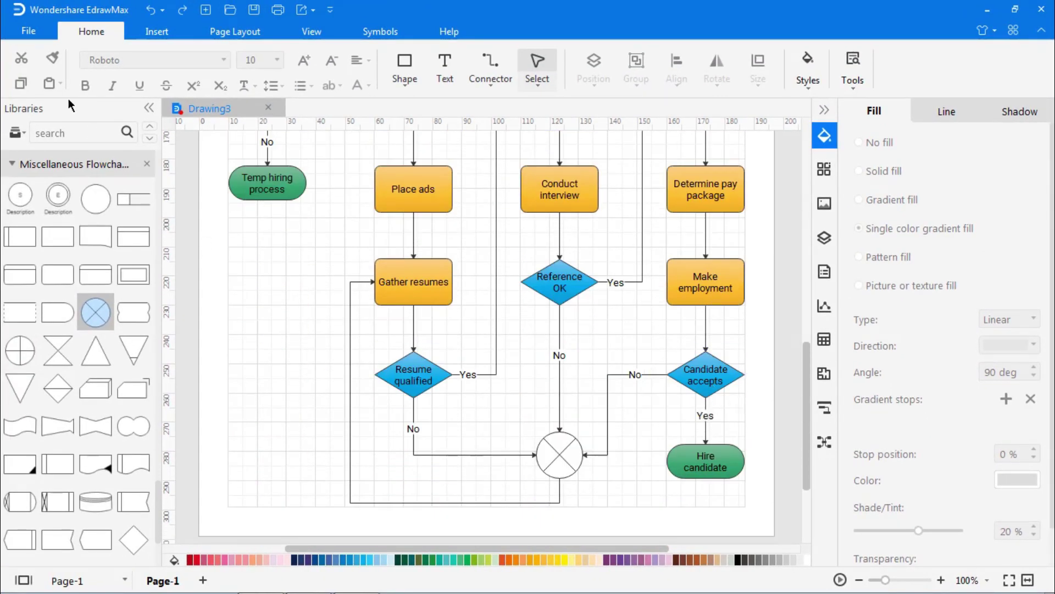
Start a Regular PDF export of the flowchart named 'Job hiring flowchart 1'
{"action": "left_click", "coordinate": [30, 31]}
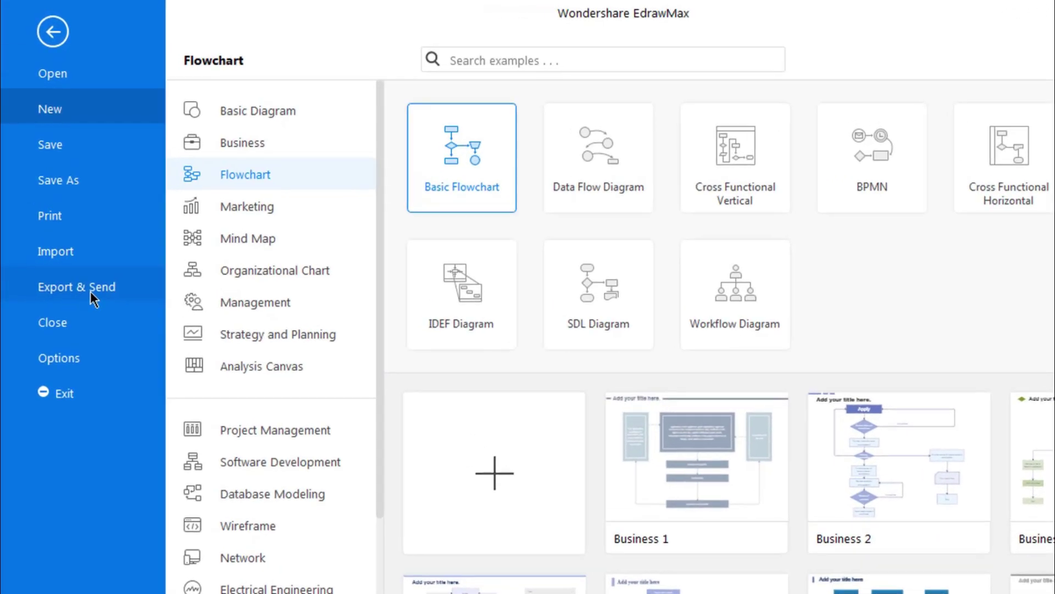
{"action": "left_click", "coordinate": [77, 248]}
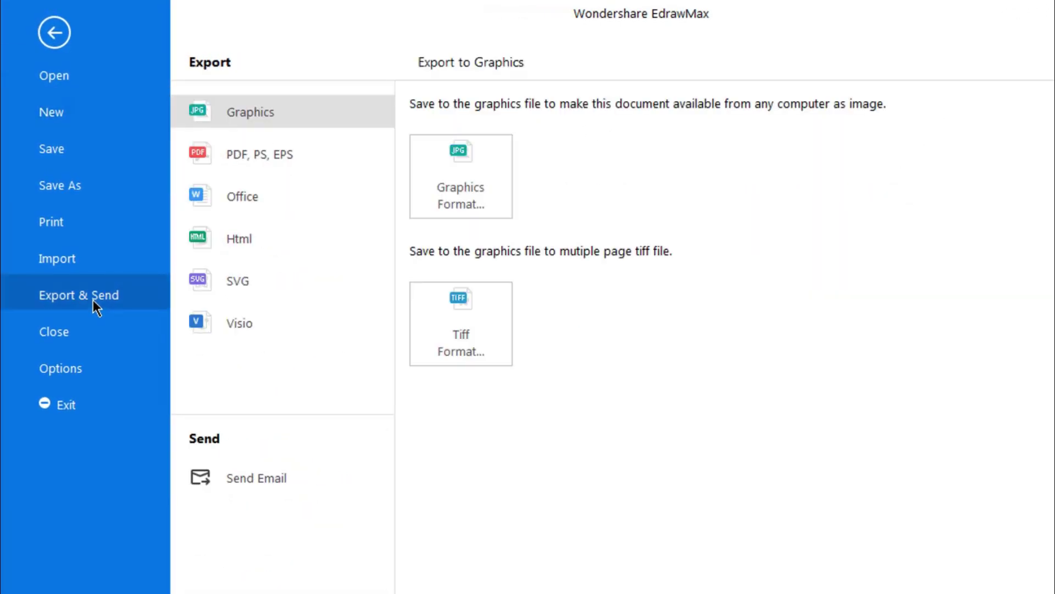
{"action": "left_click", "coordinate": [267, 153]}
{"action": "left_click", "coordinate": [461, 193]}
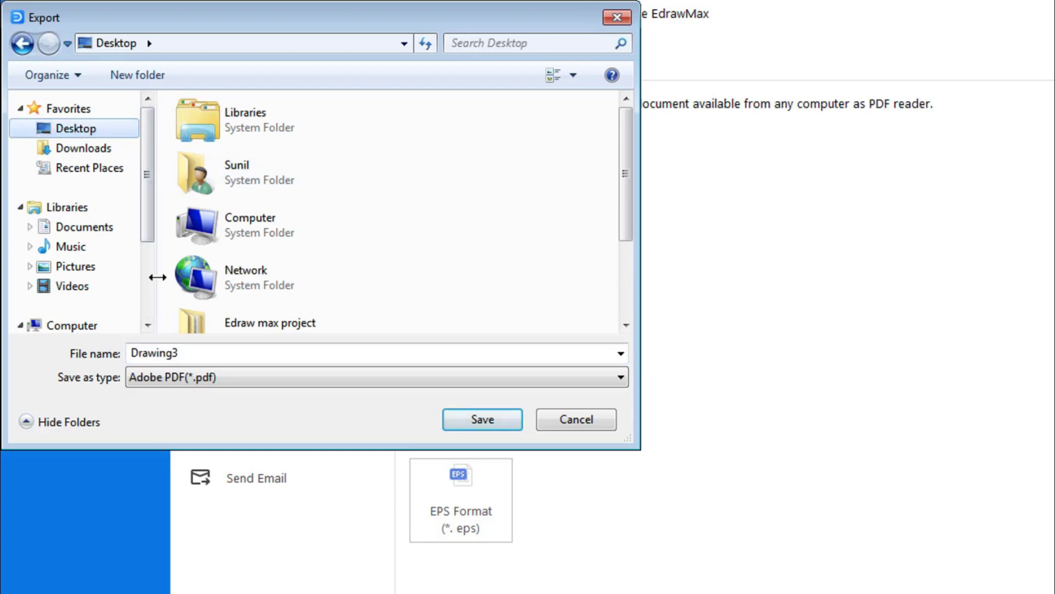
{"action": "type", "text": "Job hir"}
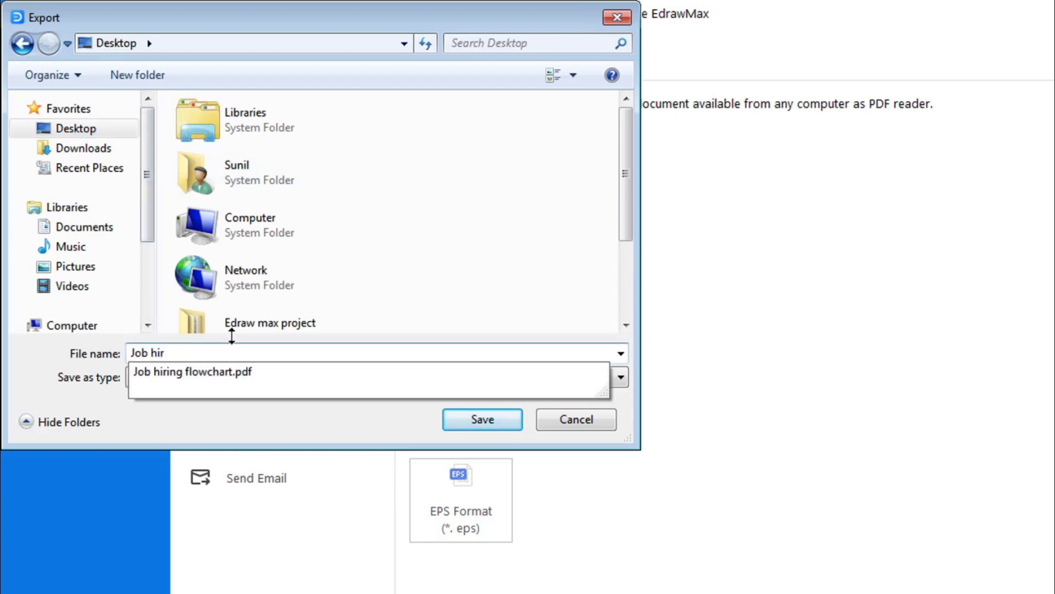
{"action": "type", "text": "ing flowchart 1"}
Save the PDF and review the whole flowchart zoomed out in Acrobat Reader
{"action": "left_click", "coordinate": [460, 416]}
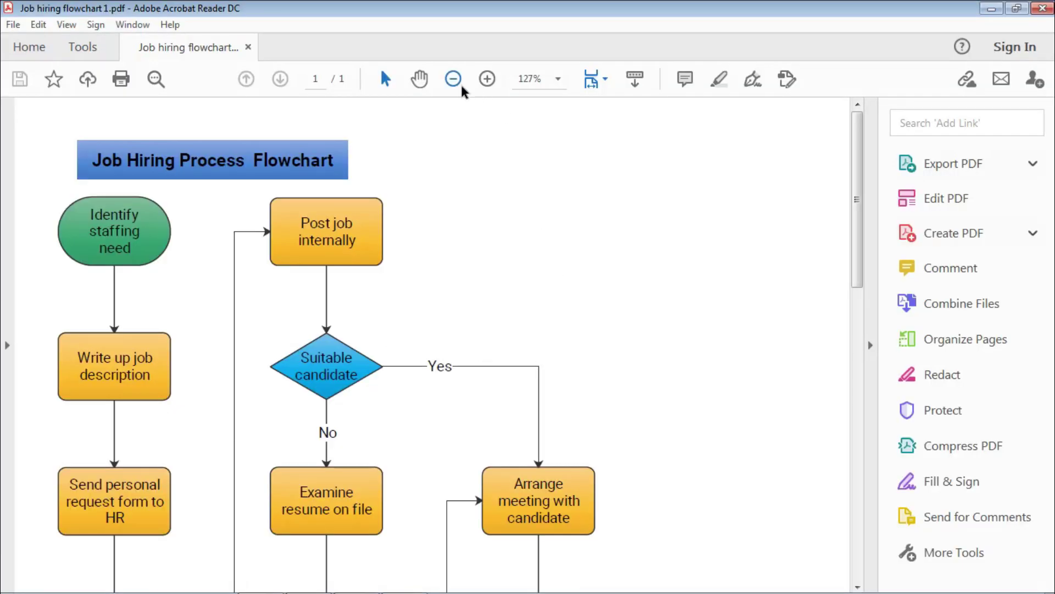
{"action": "left_click", "coordinate": [454, 79]}
{"action": "scroll", "coordinate": [634, 267], "scroll_direction": "down", "scroll_amount": 5}
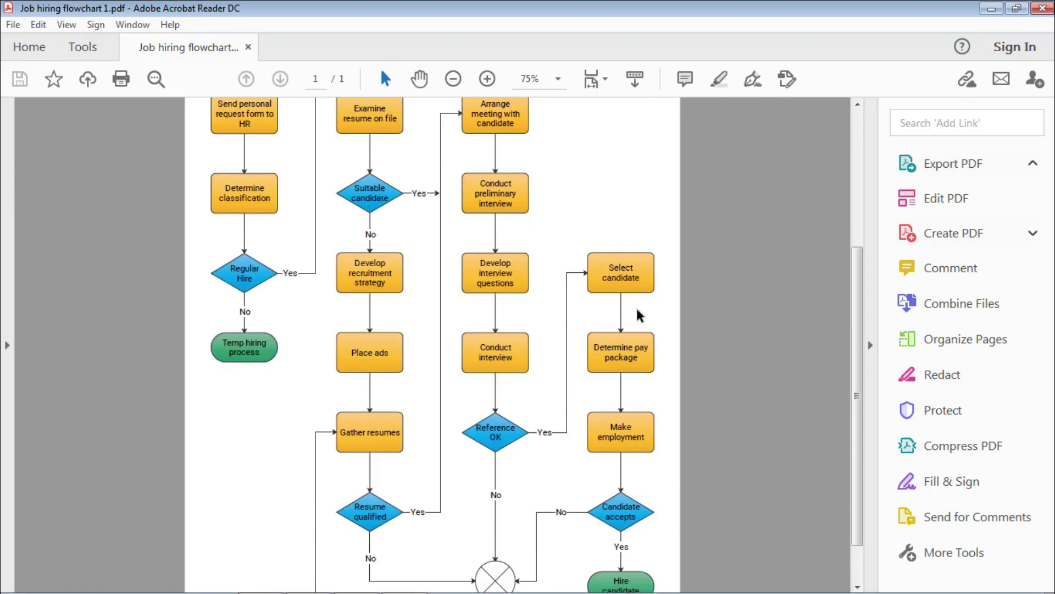
{"action": "scroll", "coordinate": [648, 397], "scroll_direction": "up", "scroll_amount": 5}
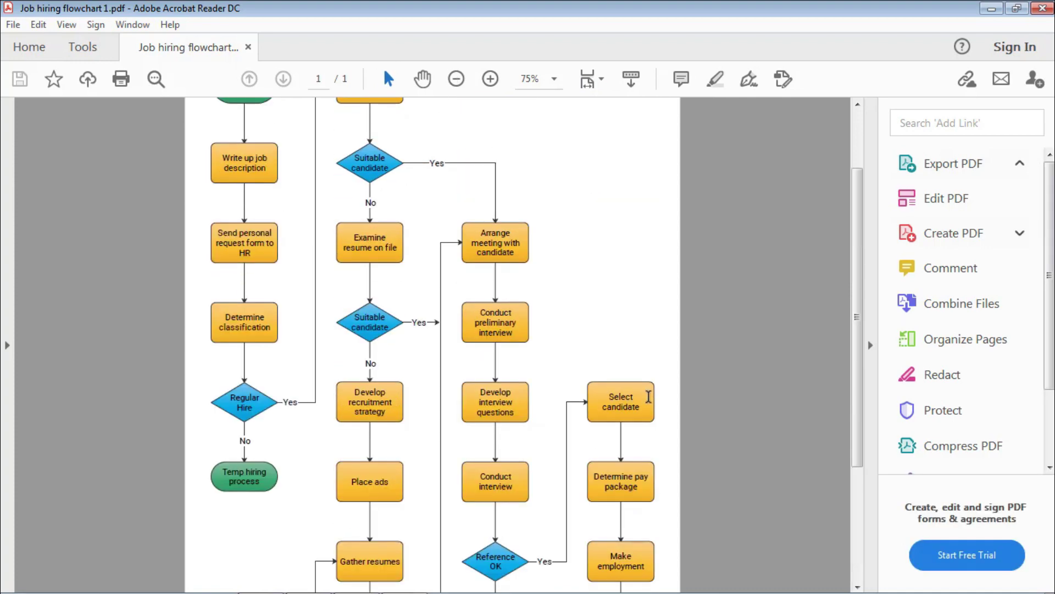